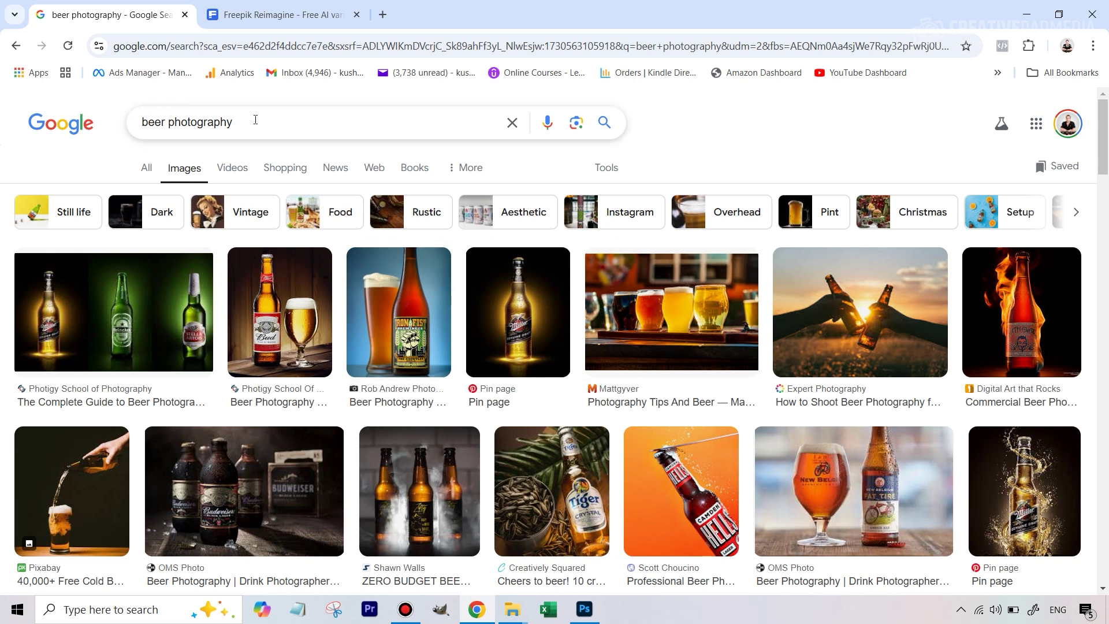
Browse the Google image results for beer photography for a suitable reference shot
scroll(819, 464, down, 1)
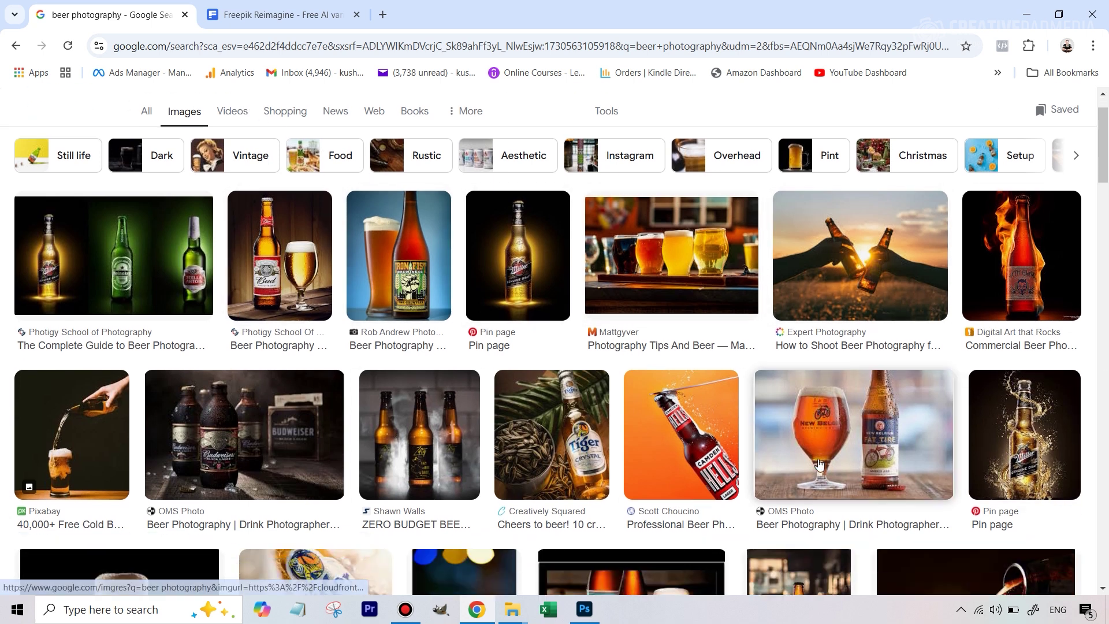
scroll(819, 463, down, 4)
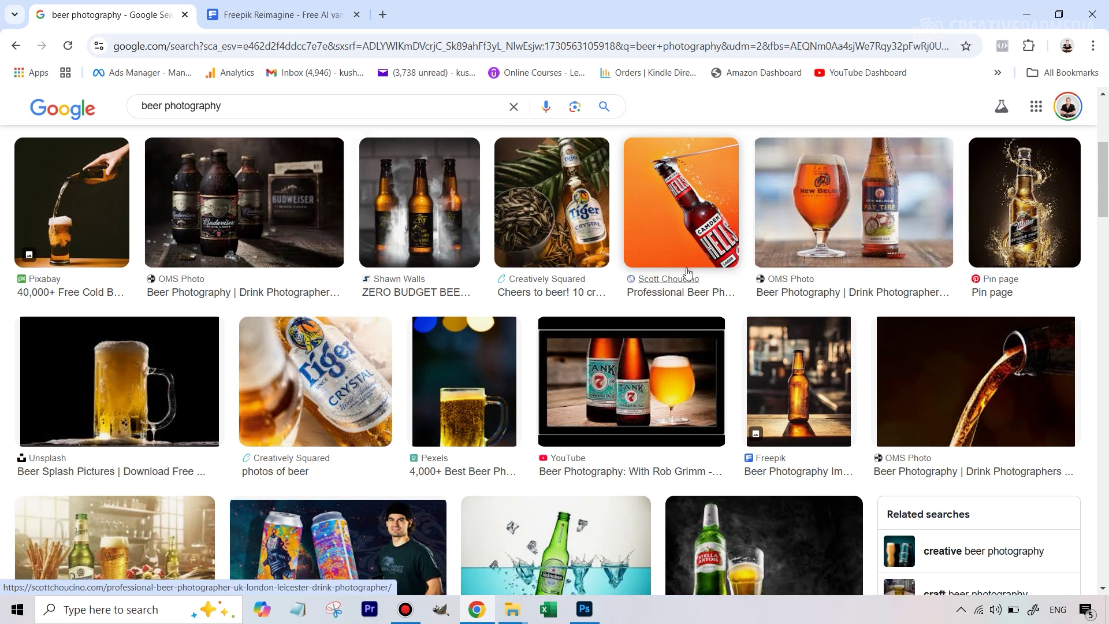
scroll(611, 326, down, 2)
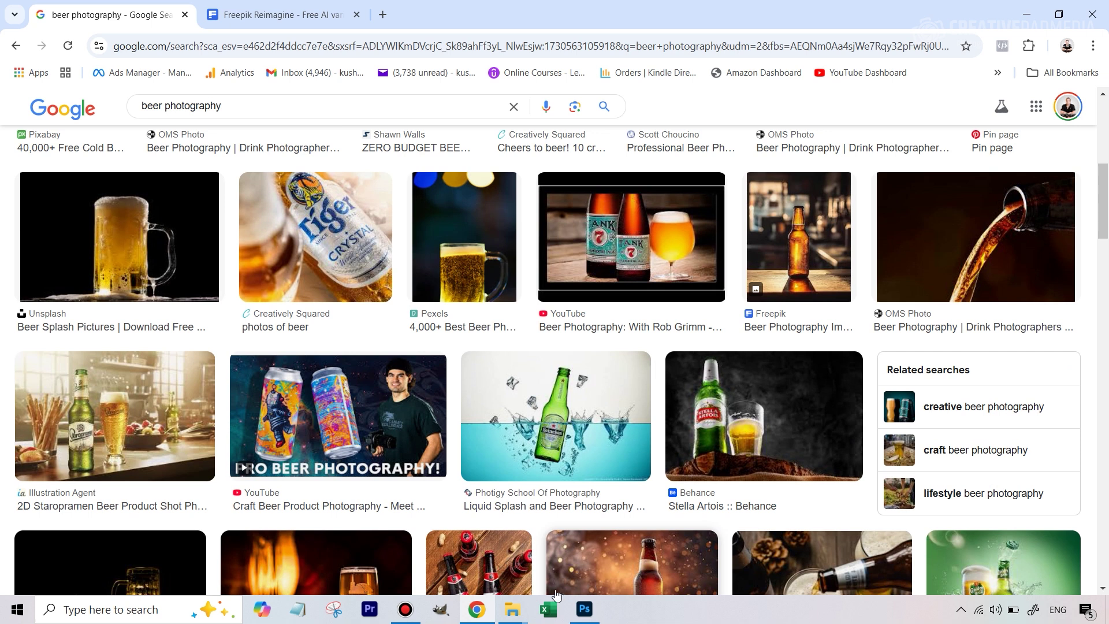
Open the google ref image from the ai tutorial folder and view it in a maximized window
mouse_move(512, 614)
click(580, 570)
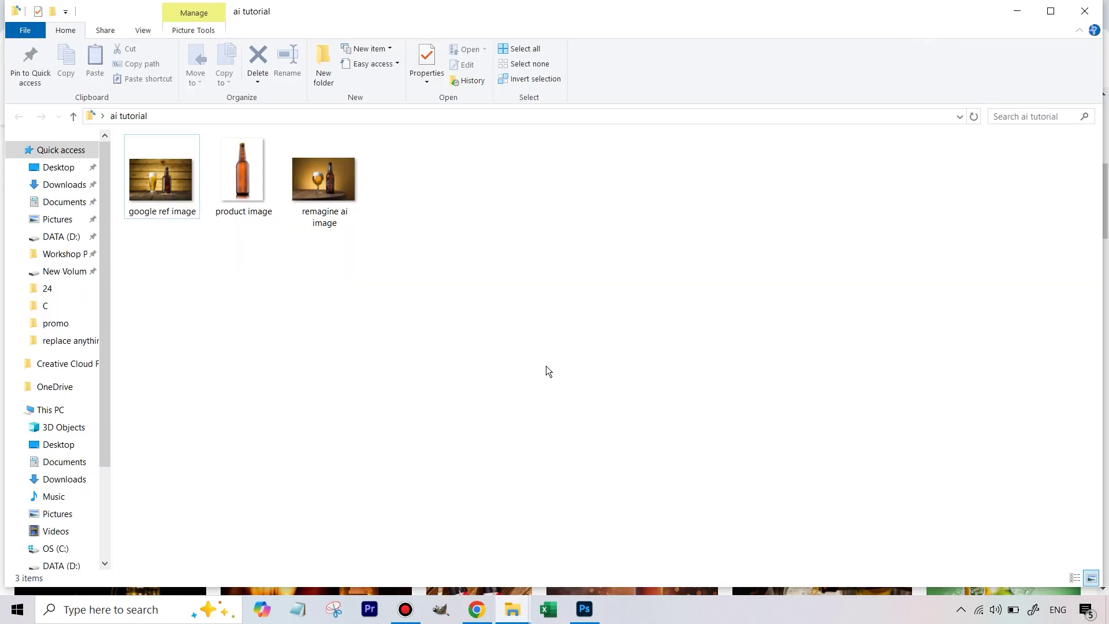
click(151, 194)
double_click(150, 193)
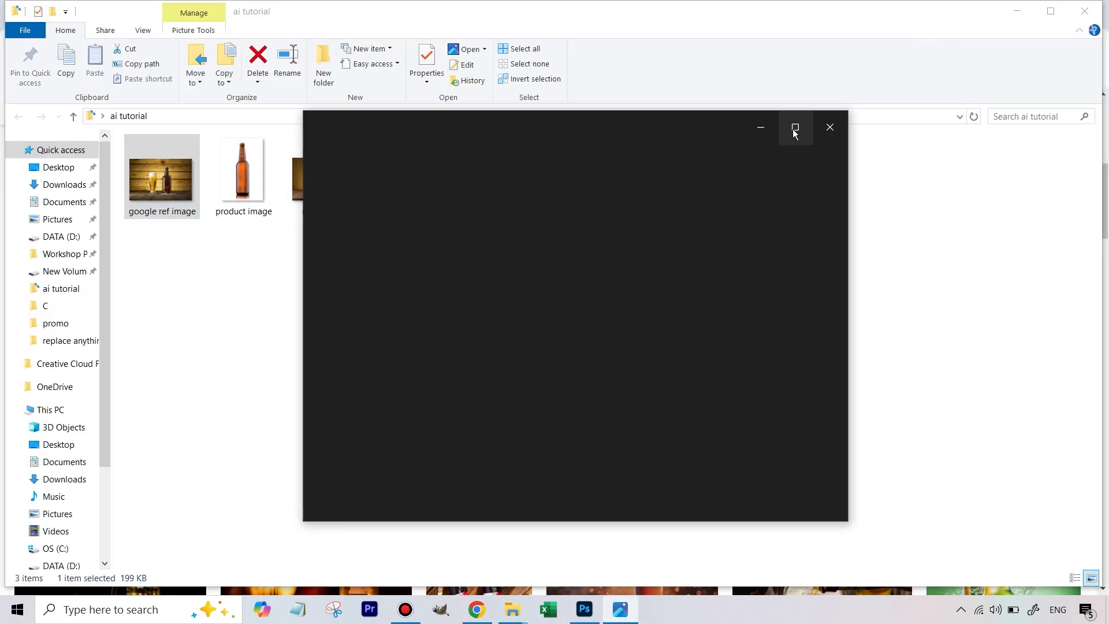
click(794, 130)
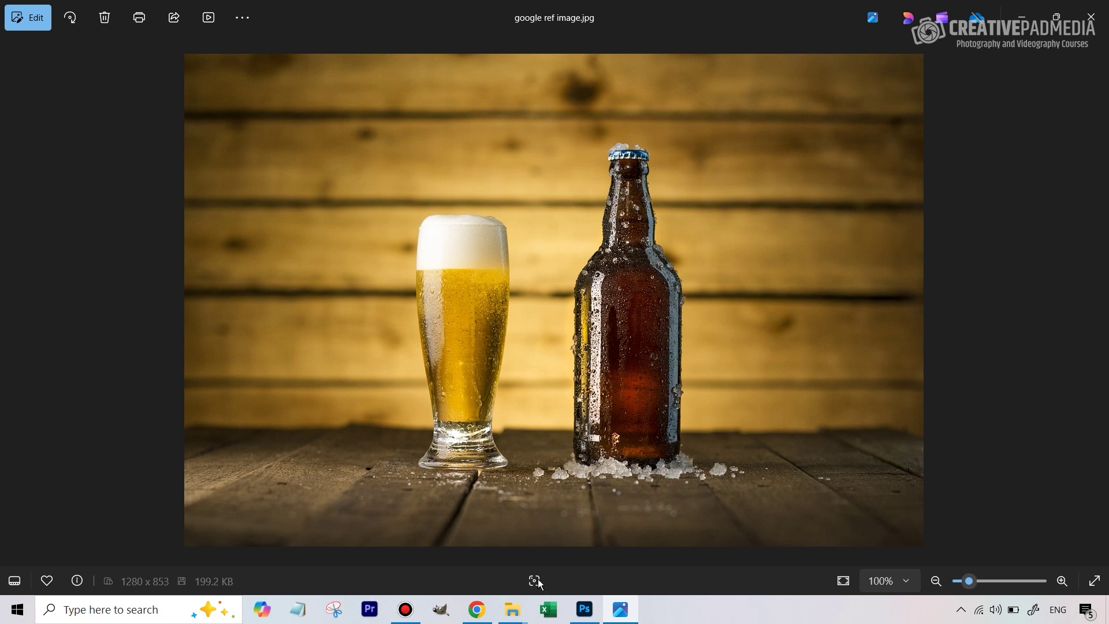
Switch to Freepik Reimagine in the browser, return to its landing page and run Reimagine from there
click(477, 611)
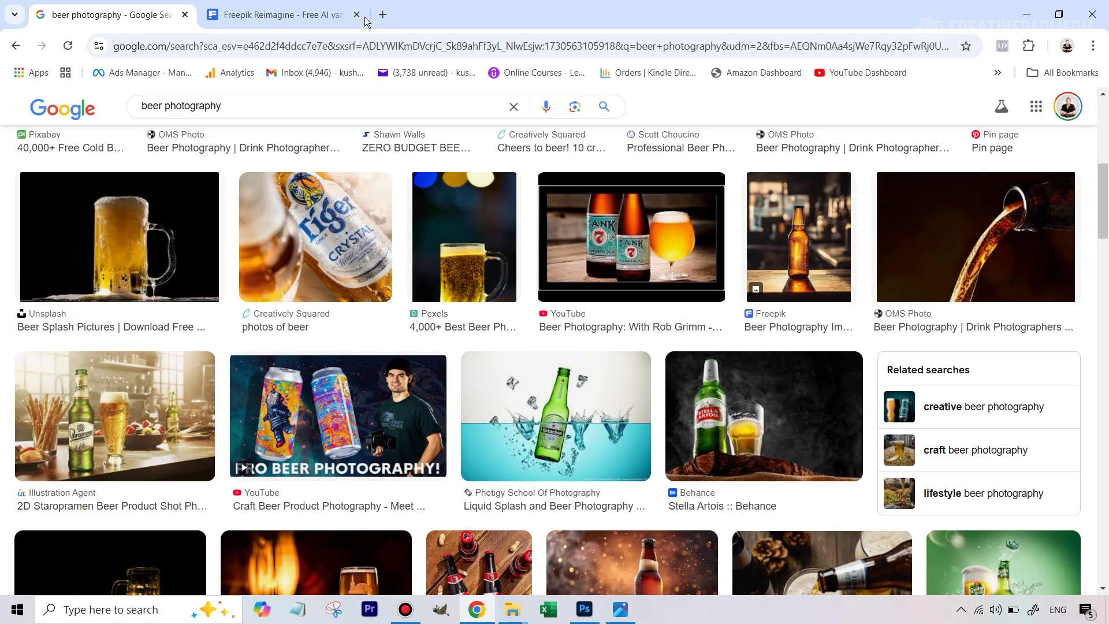
click(305, 5)
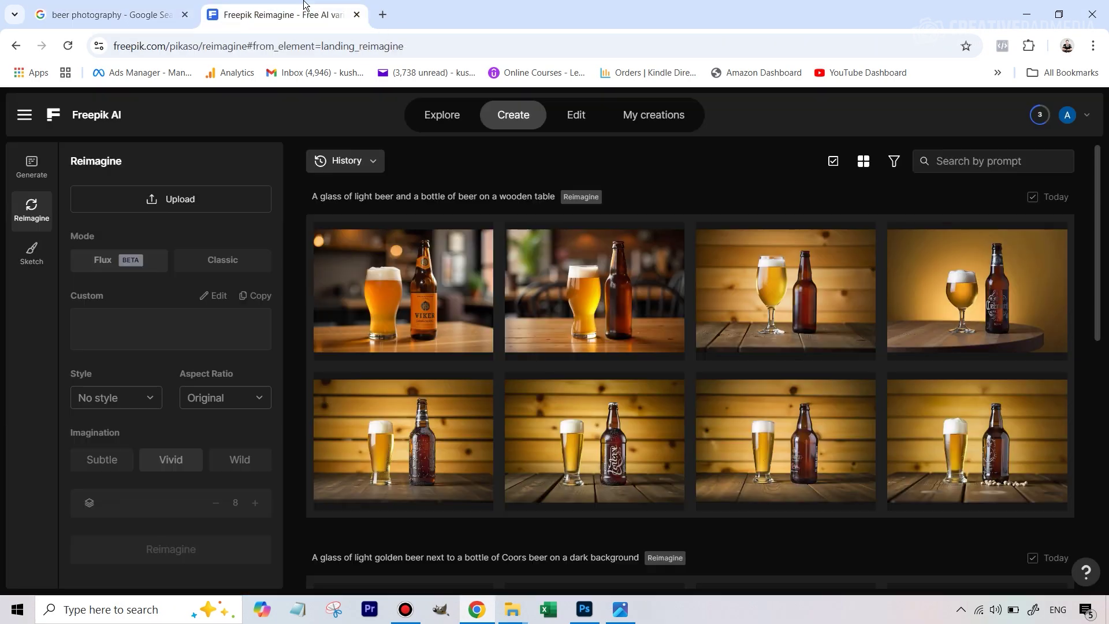
click(11, 49)
click(11, 49)
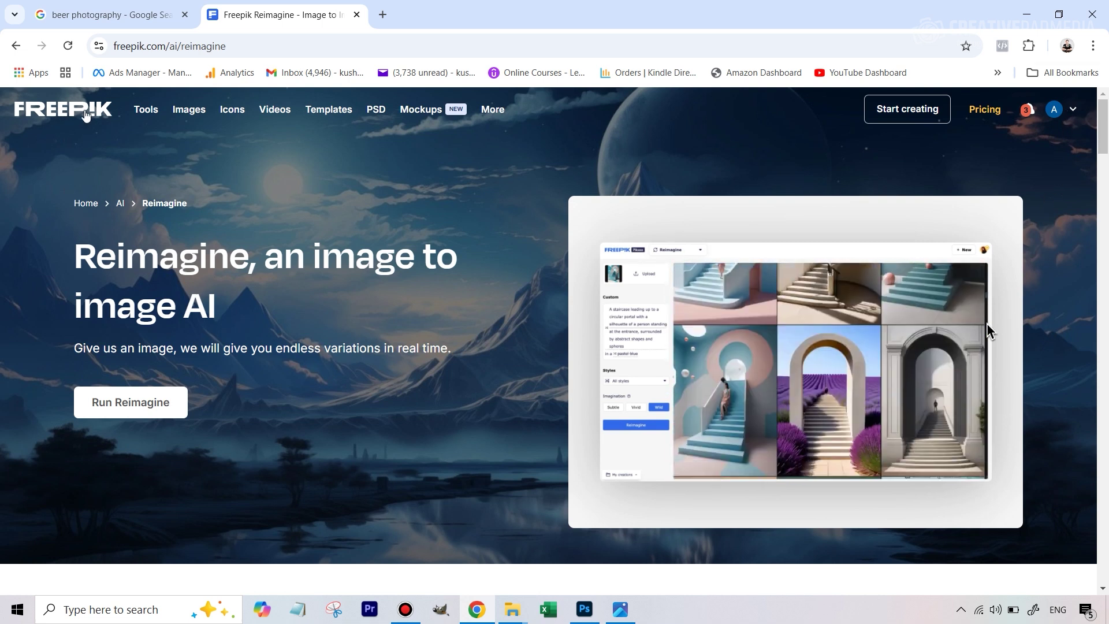
click(123, 410)
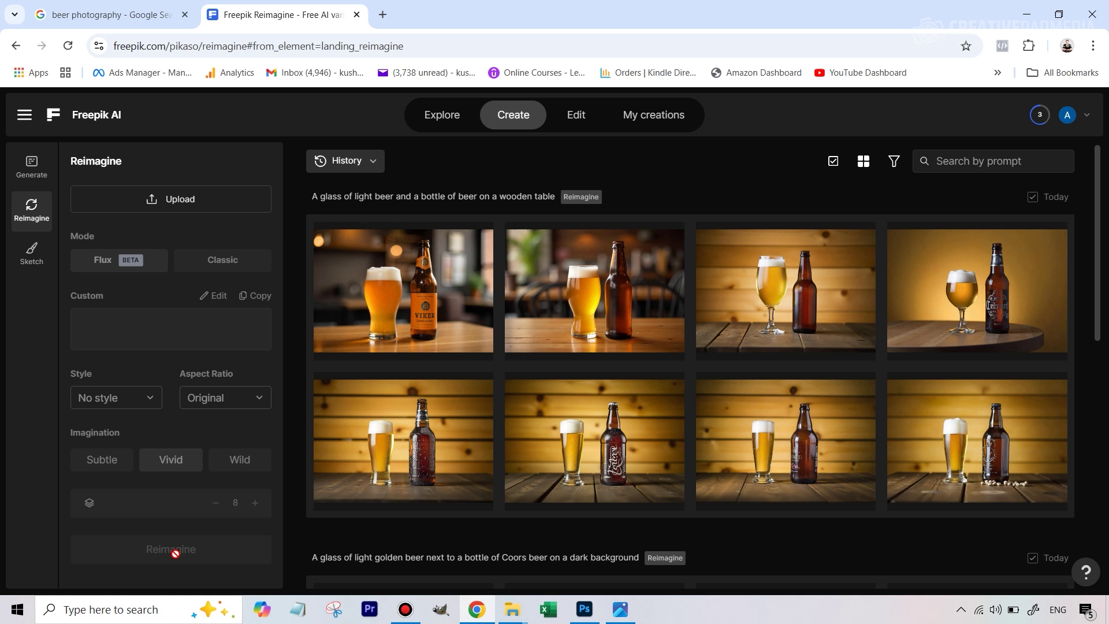
Look through the earlier beer image variations in the Reimagine history
scroll(674, 358, down, 2)
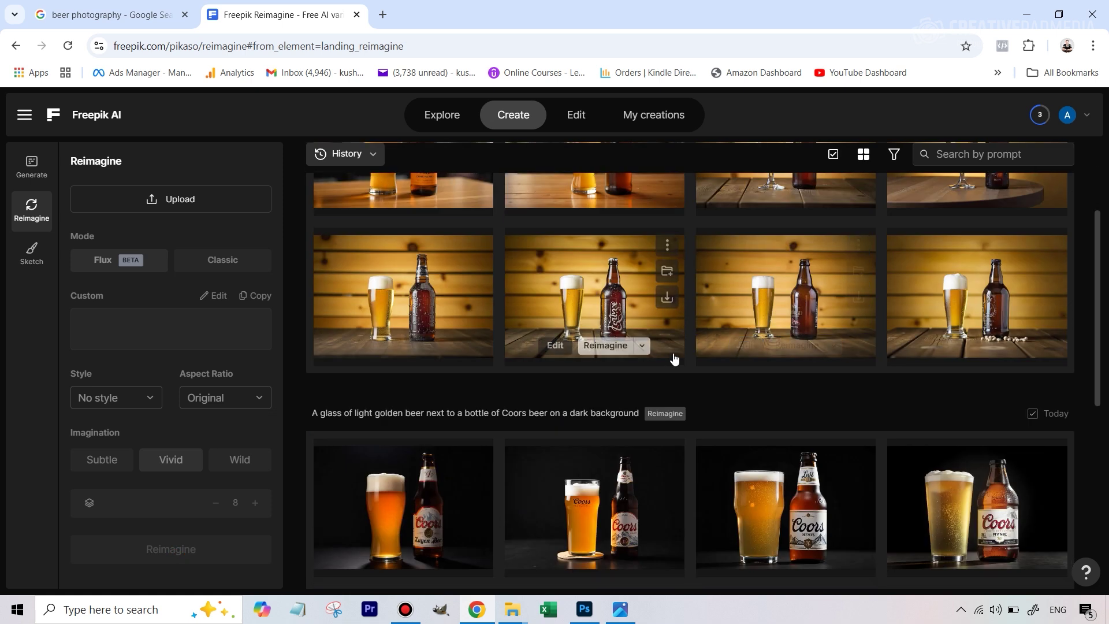
scroll(674, 359, down, 4)
scroll(609, 331, up, 6)
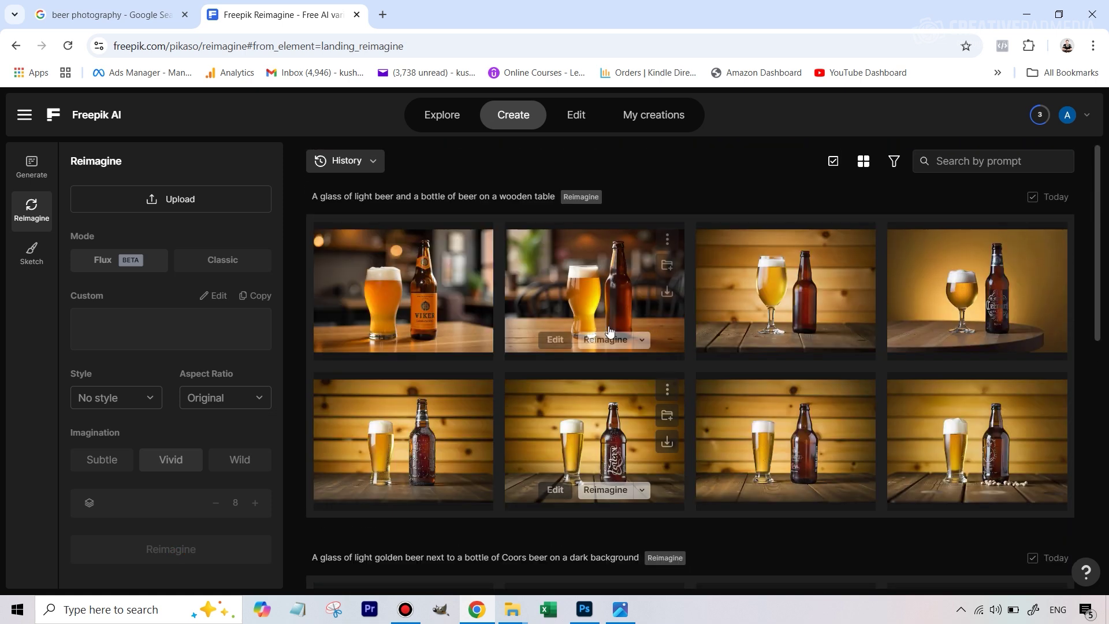
scroll(759, 435, down, 2)
scroll(737, 378, down, 3)
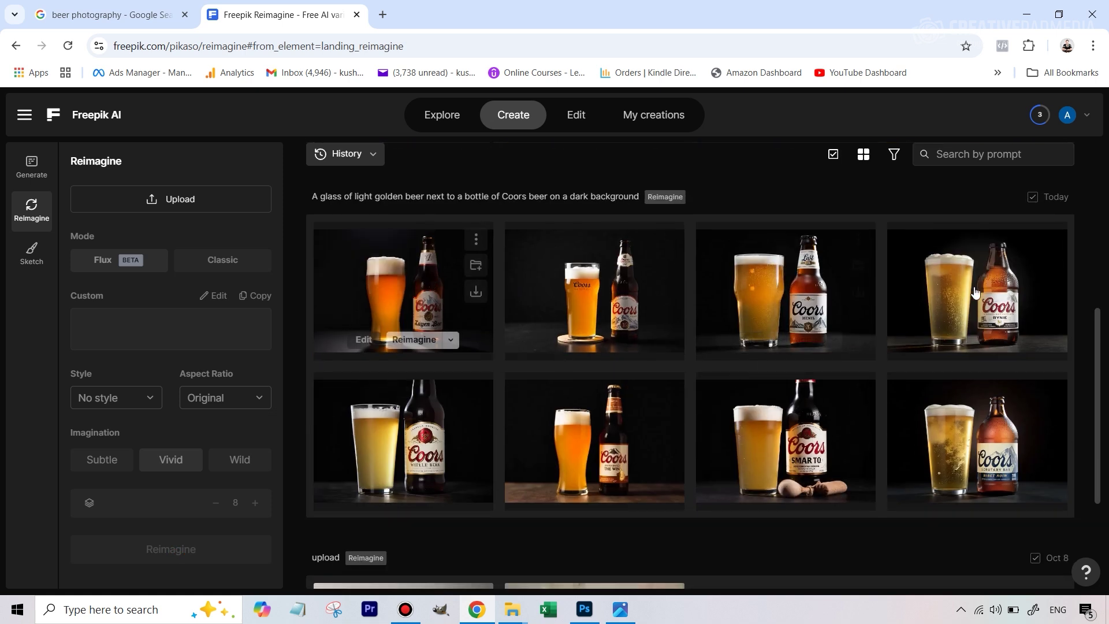
scroll(976, 291, up, 5)
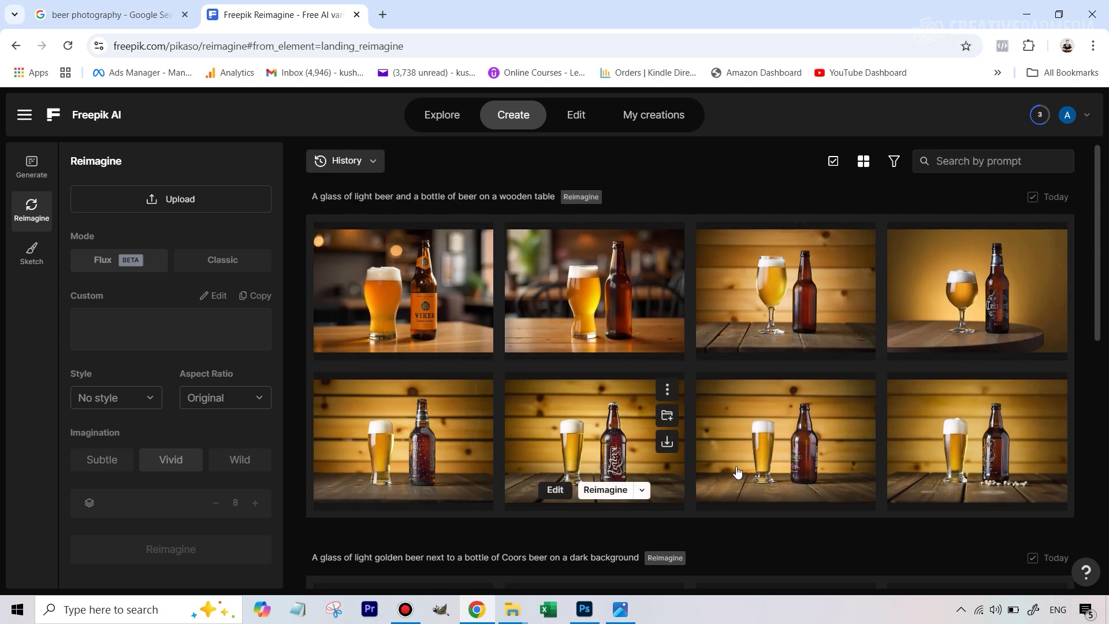
mouse_move(975, 359)
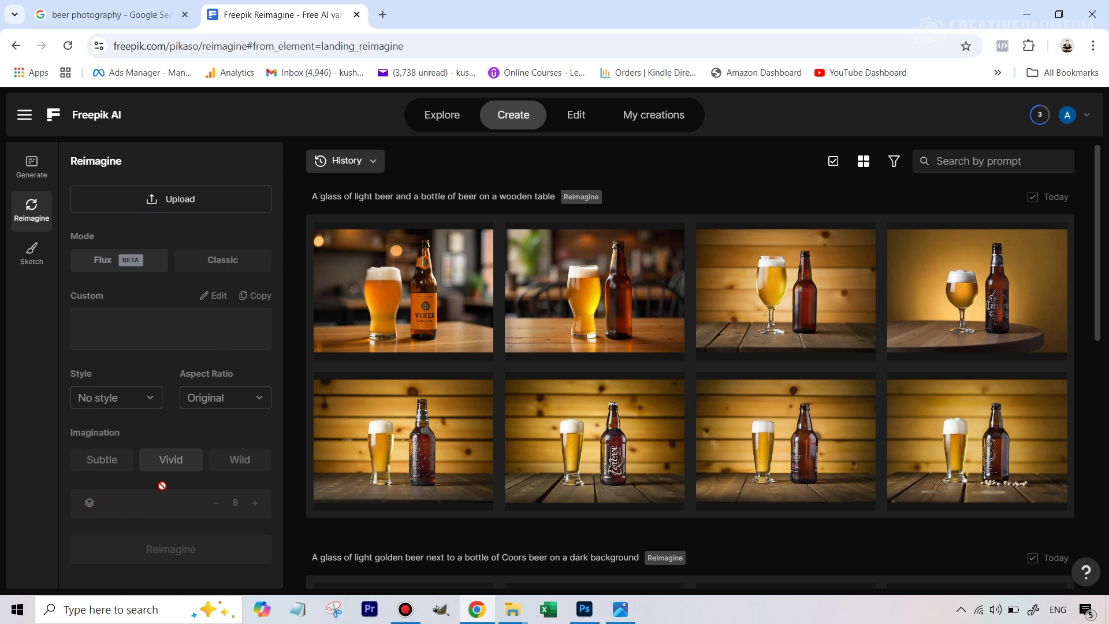
Upload the google ref image as the Reimagine source and keep the generation mode on Flux
click(156, 212)
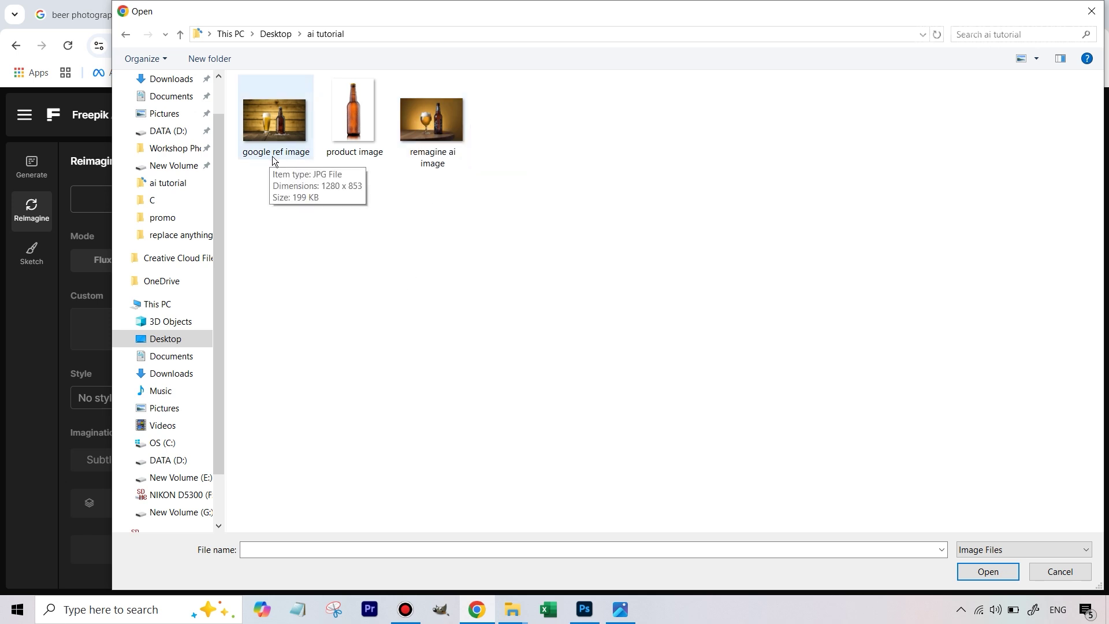
click(282, 128)
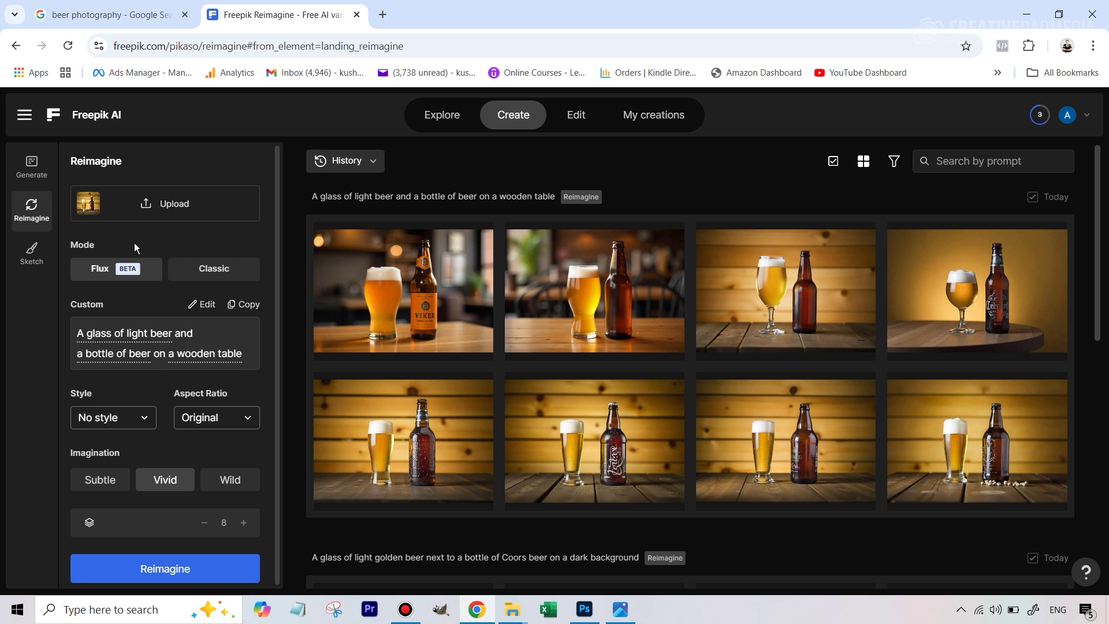
mouse_move(960, 289)
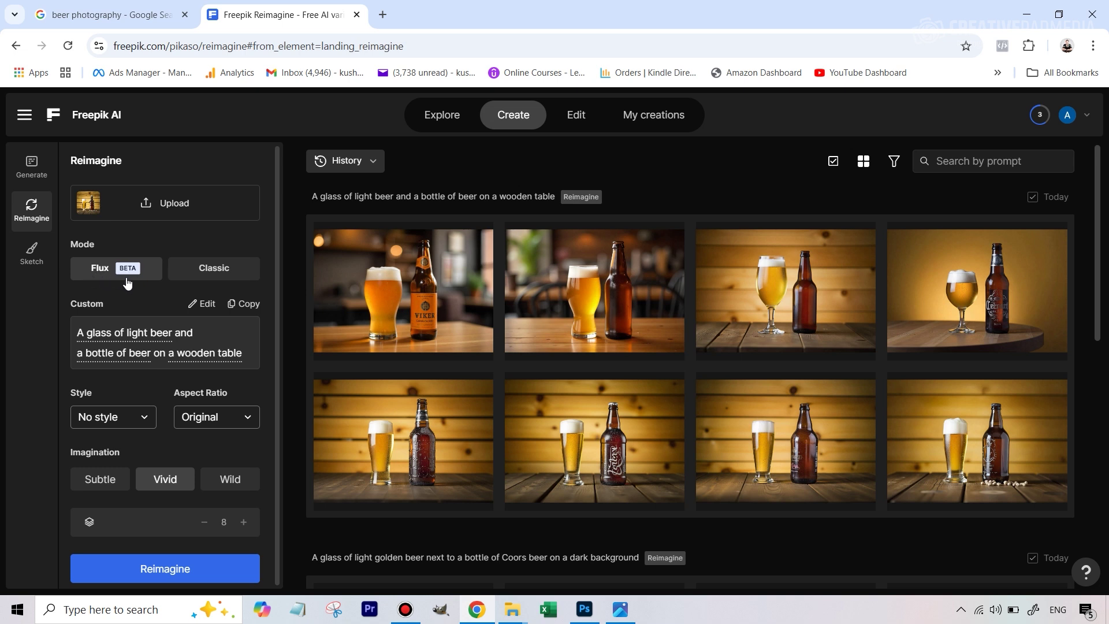
click(213, 272)
click(99, 276)
mouse_move(484, 297)
Review the available Reimagine style options, leaving the style at No style
click(148, 427)
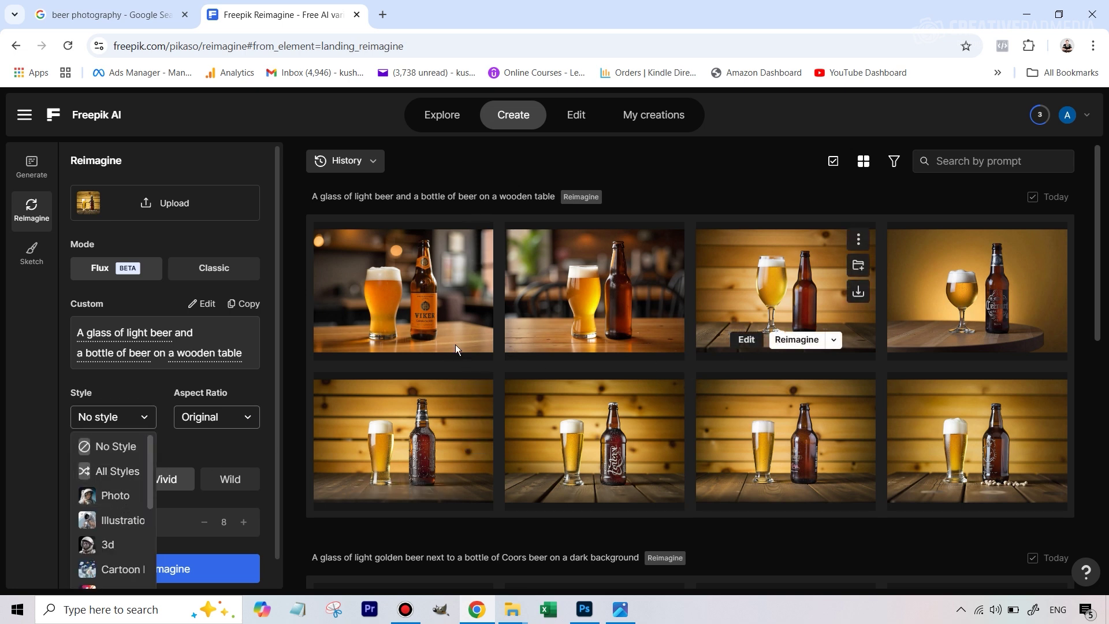
scroll(112, 487, down, 3)
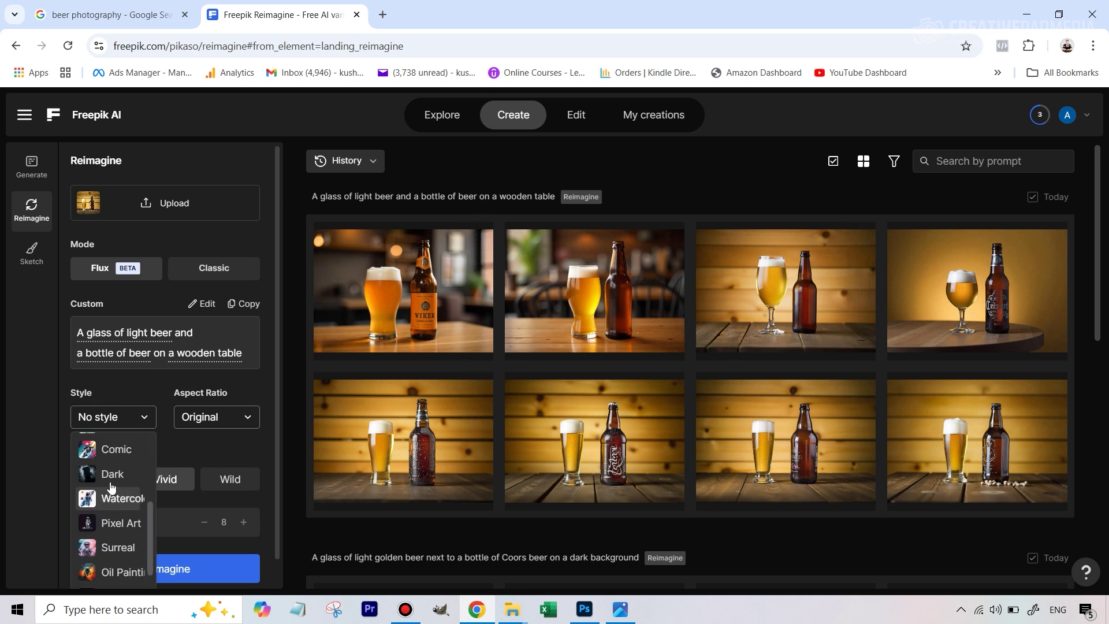
scroll(112, 487, up, 3)
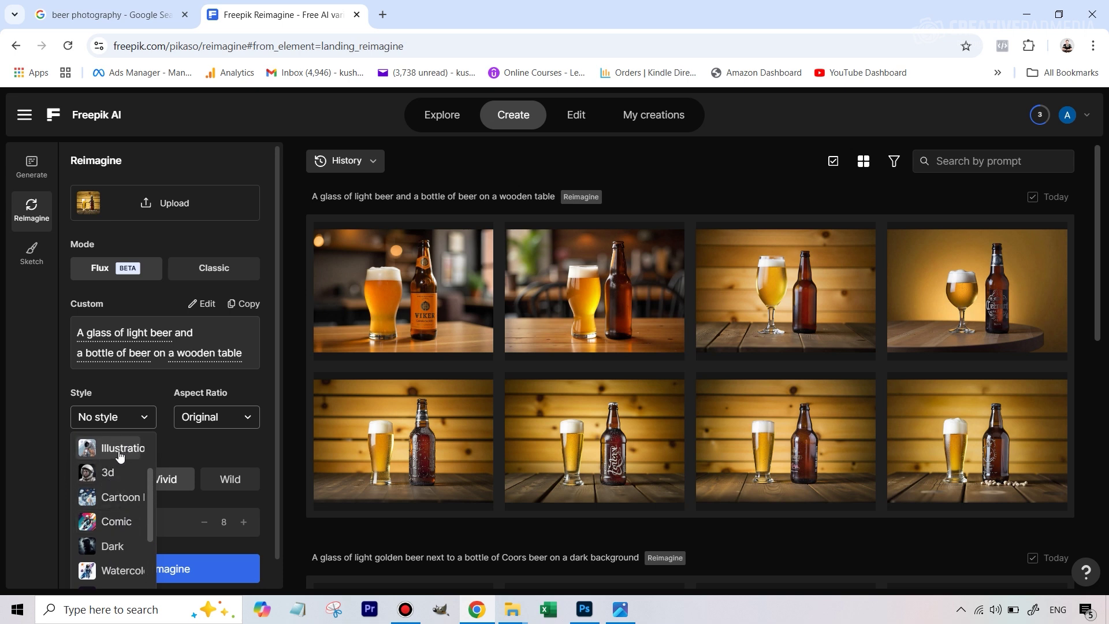
scroll(119, 456, down, 3)
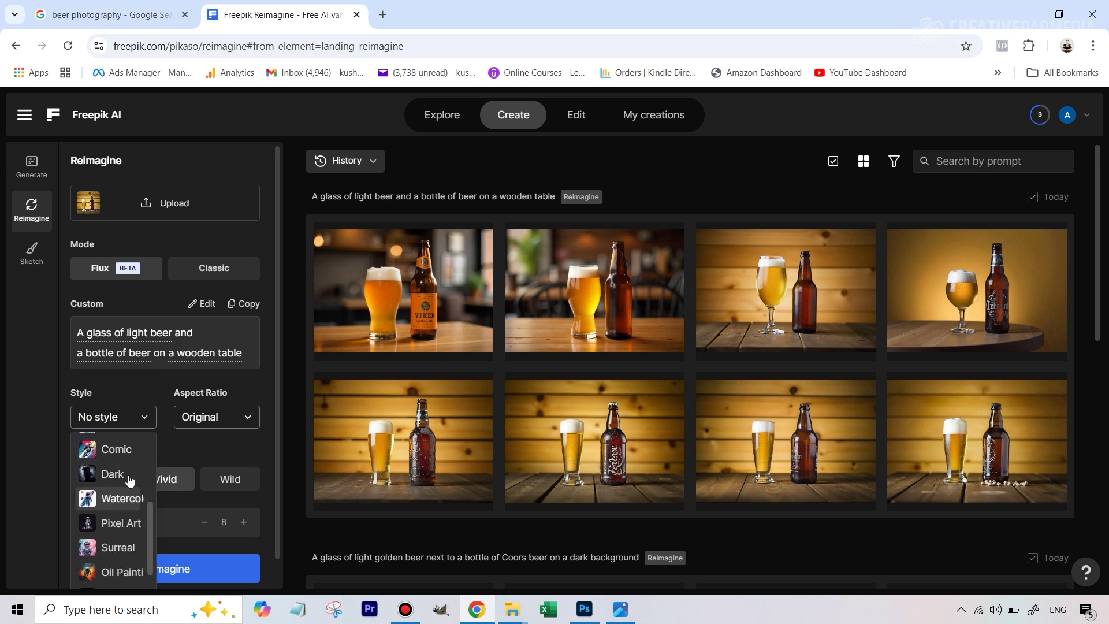
click(81, 397)
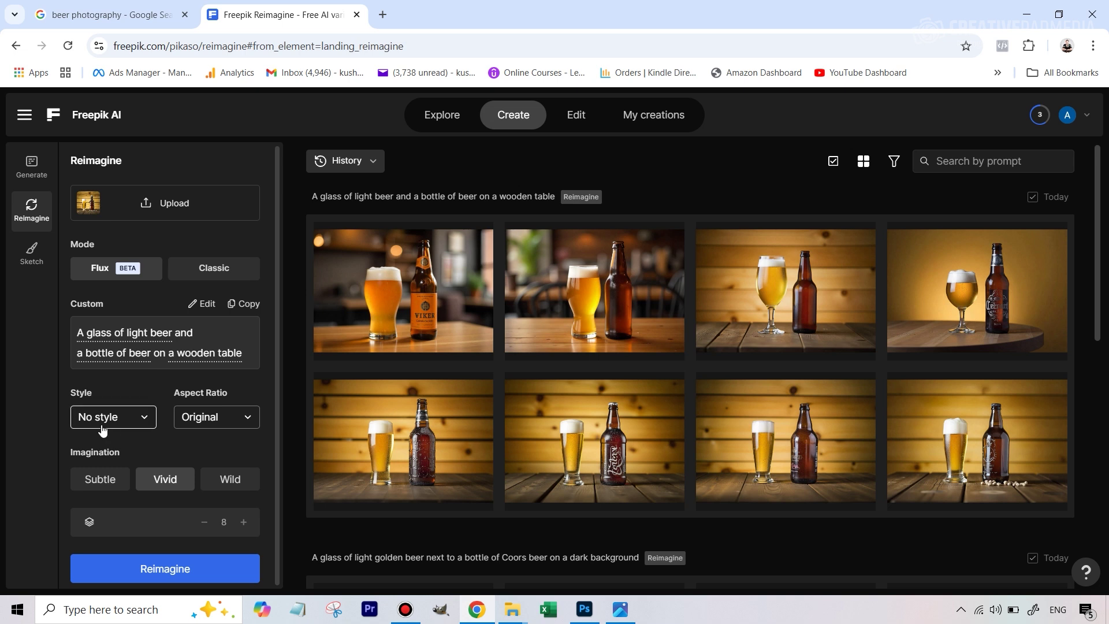
Set the imagination level to Vivid and generate eight Reimagine variations of the uploaded beer image
mouse_move(85, 209)
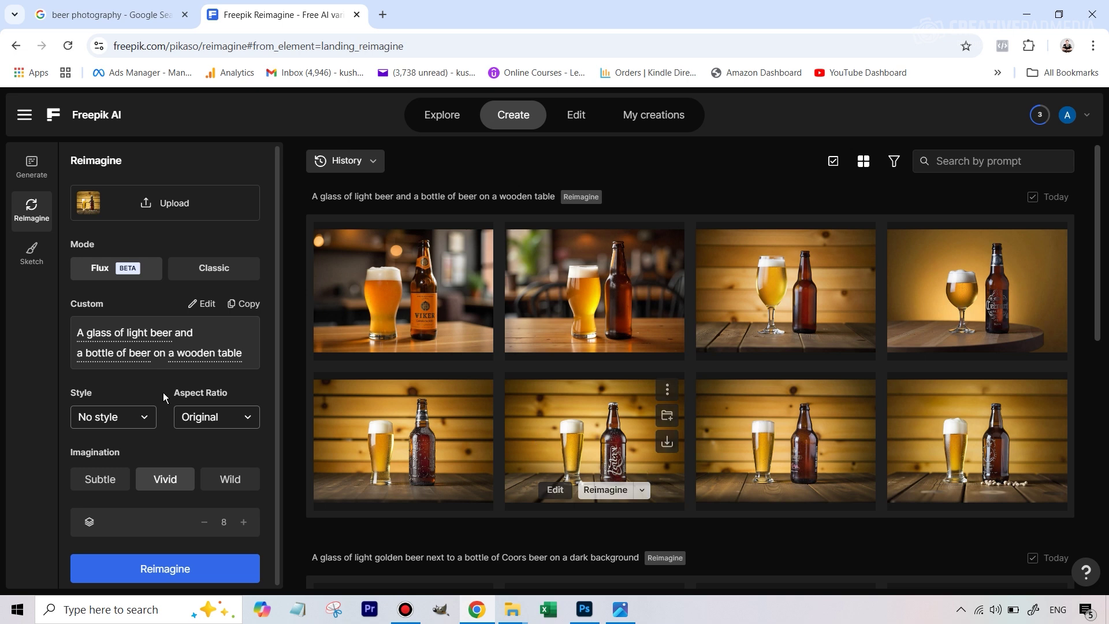
click(169, 491)
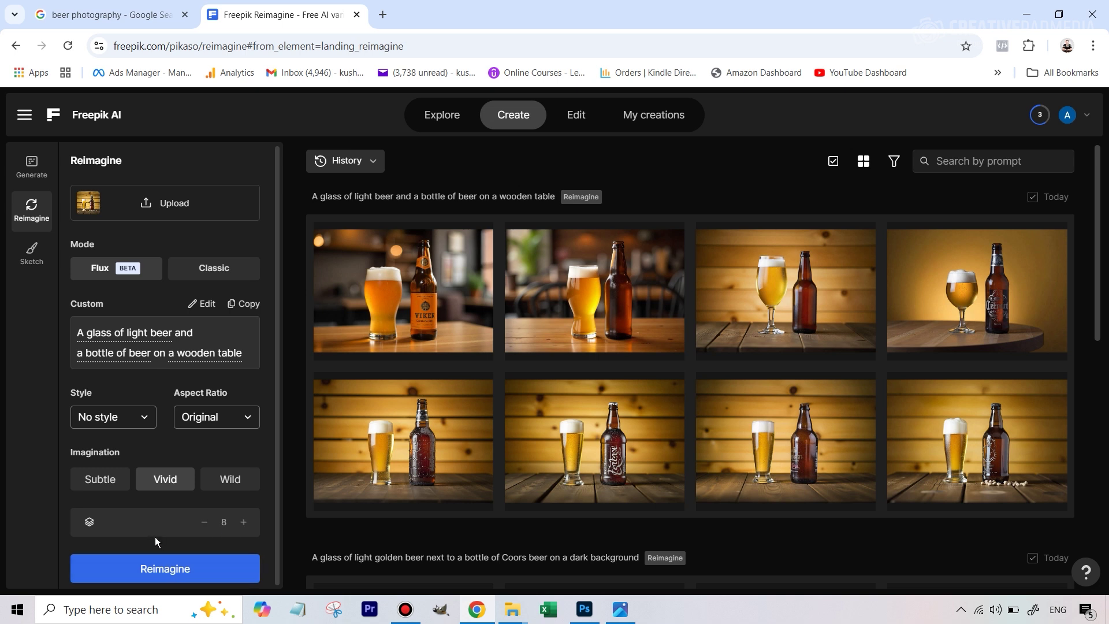
click(164, 569)
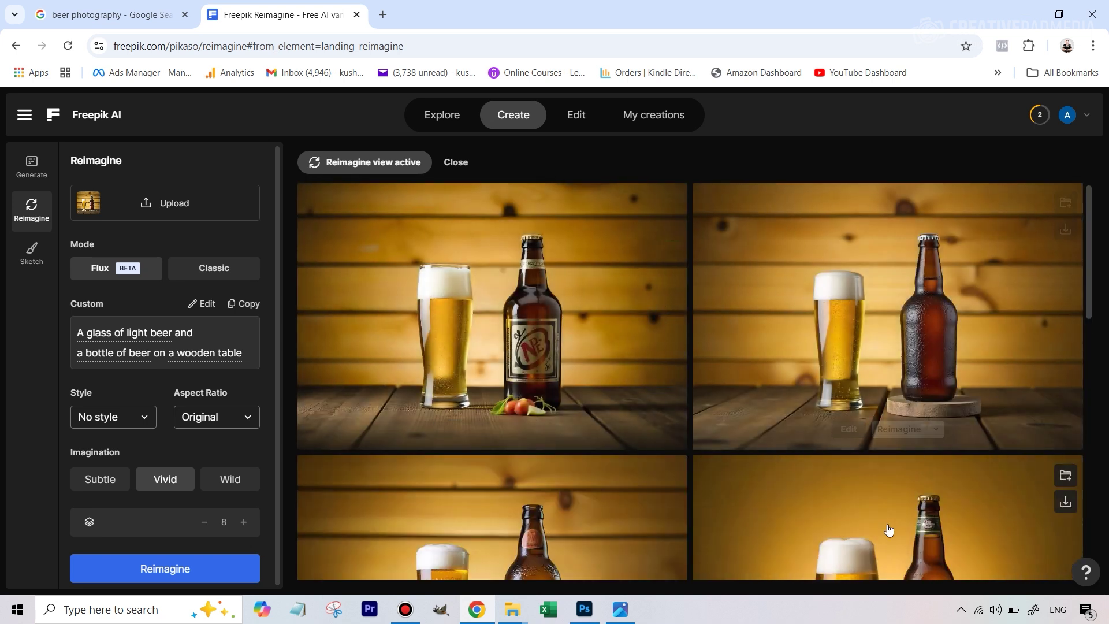
Examine the generated beer glass and bottle variations and compare them with the uploaded reference image
scroll(501, 298, down, 1)
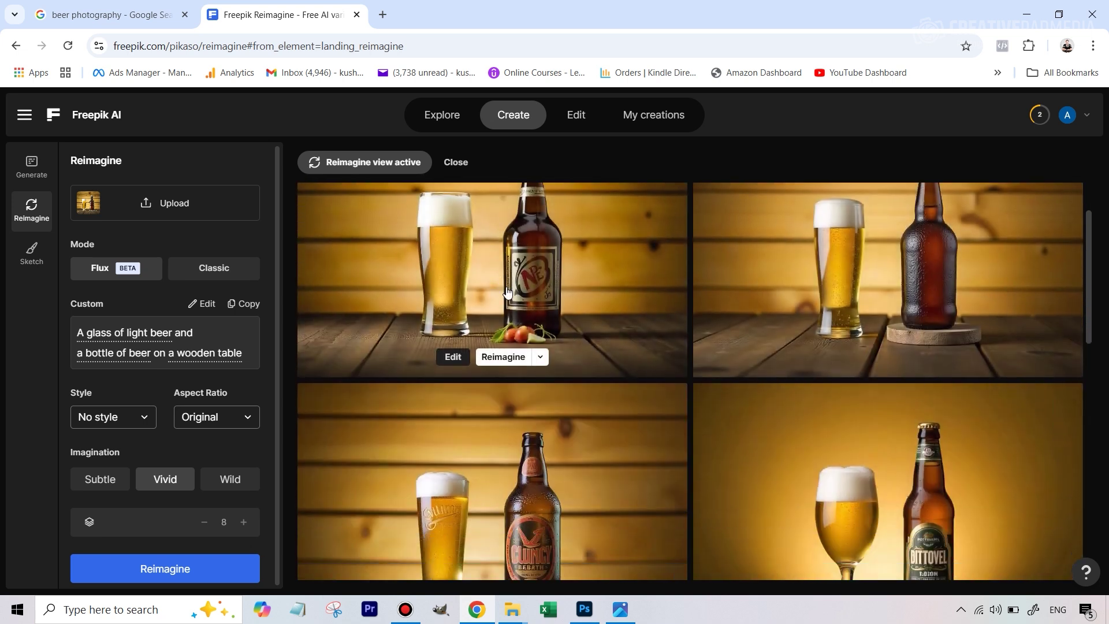
scroll(983, 287, up, 1)
scroll(918, 346, down, 1)
scroll(919, 347, up, 1)
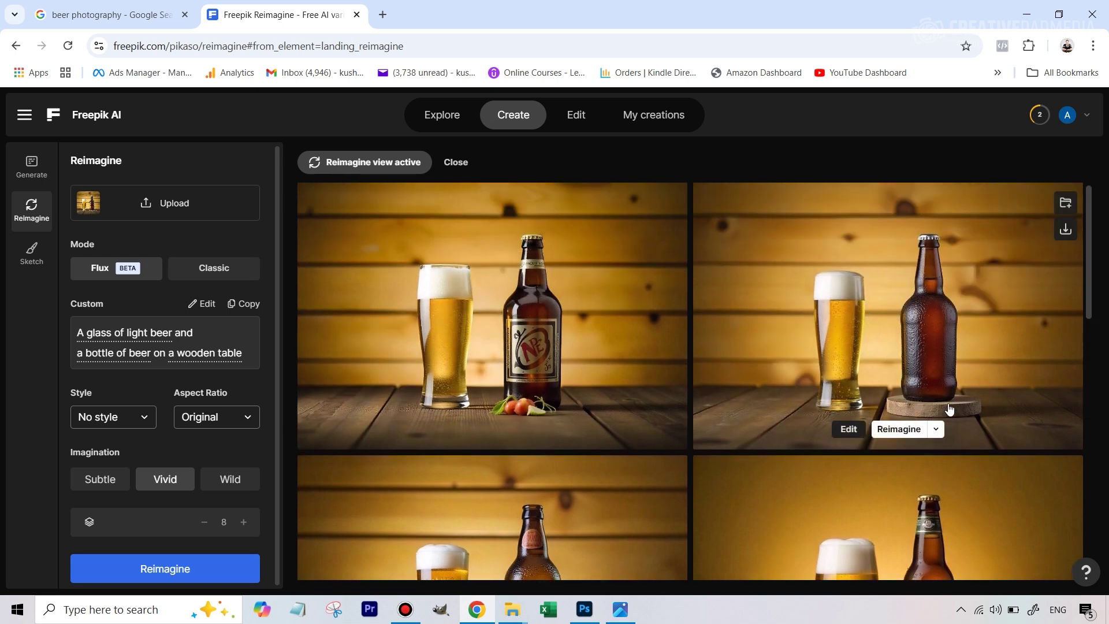
scroll(643, 445, down, 4)
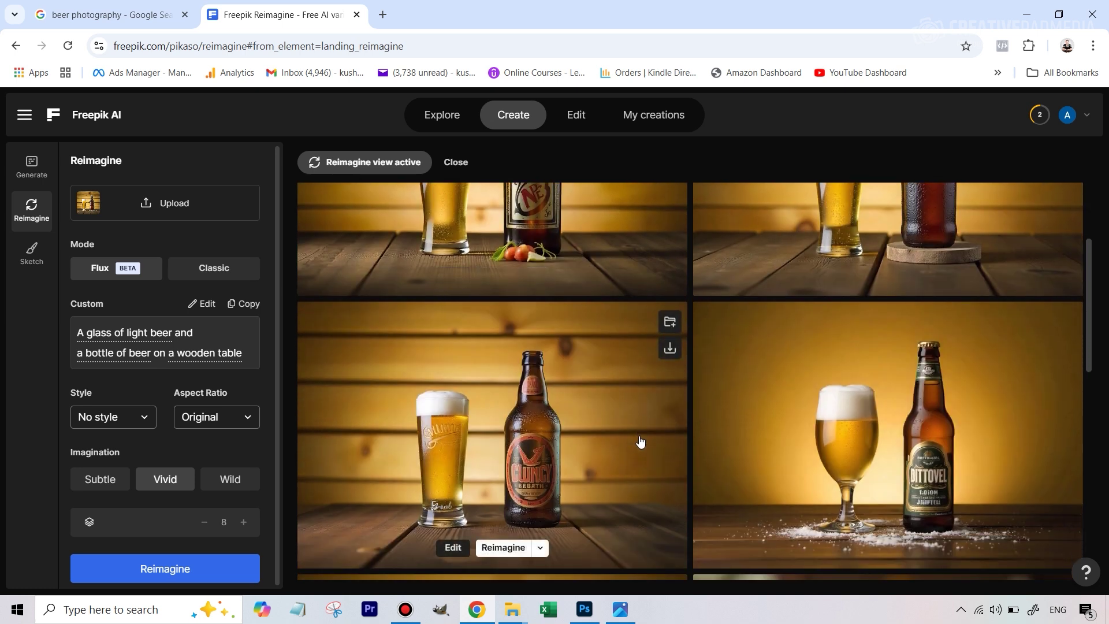
scroll(992, 426, down, 1)
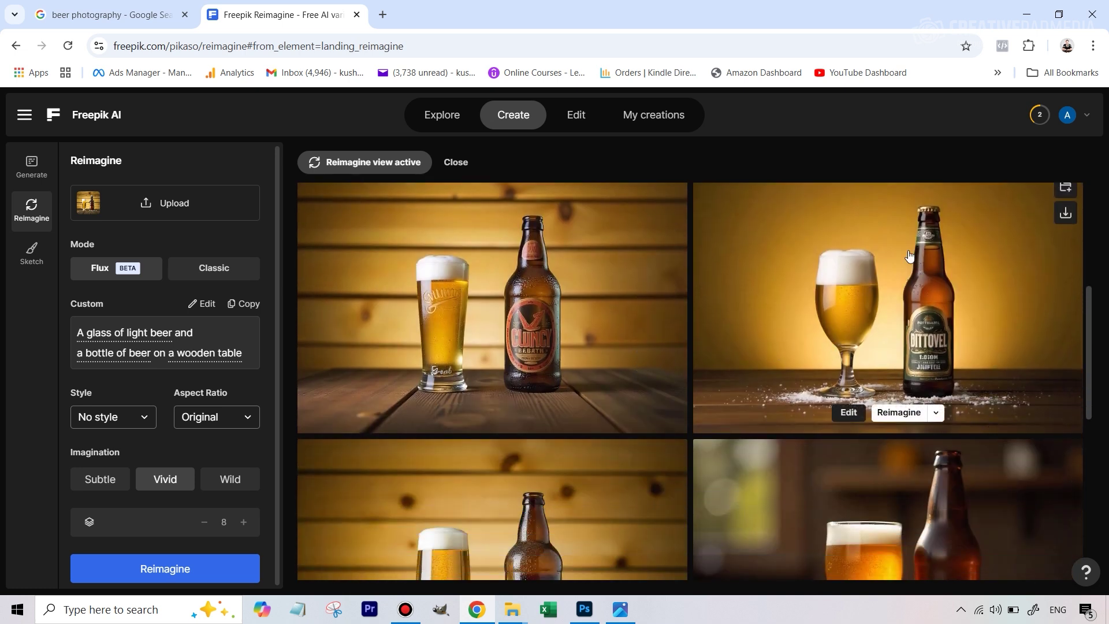
scroll(935, 302, down, 2)
scroll(936, 303, down, 5)
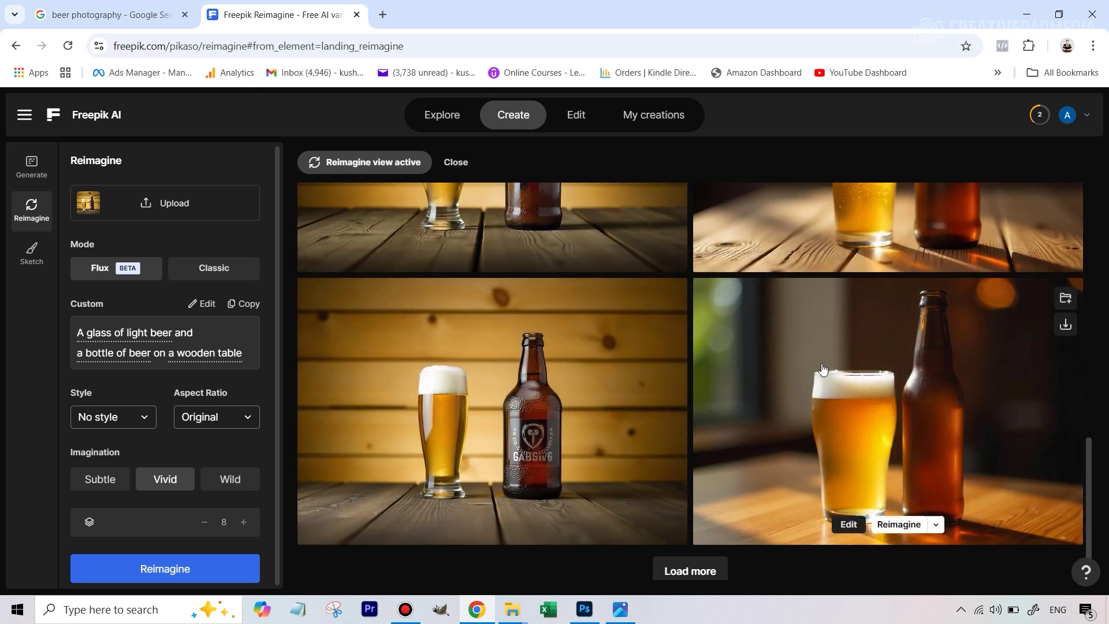
scroll(840, 347, down, 2)
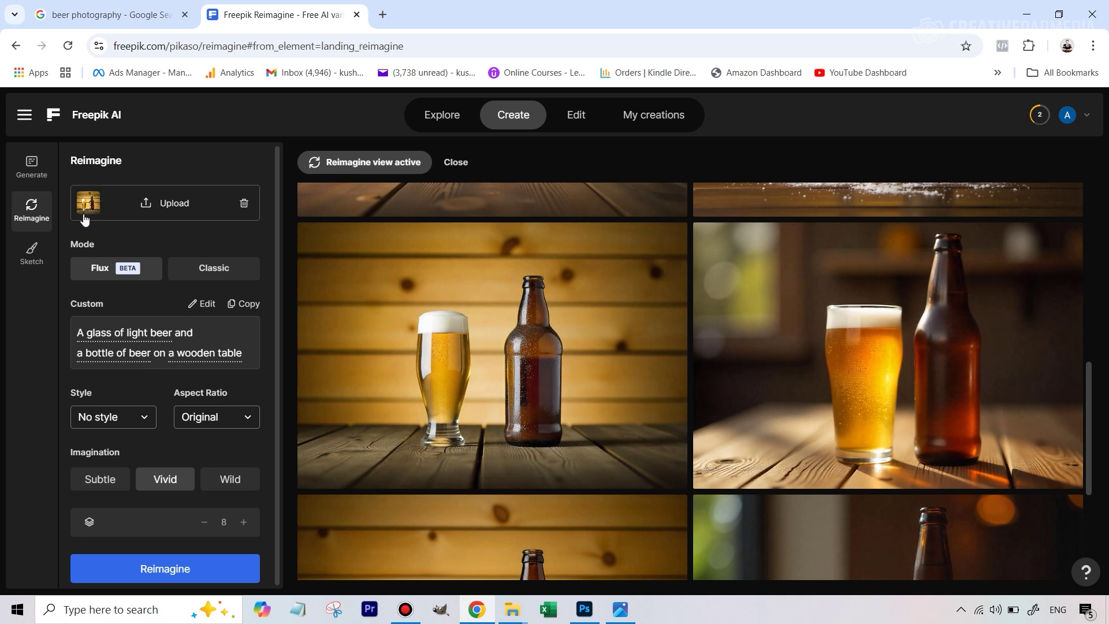
mouse_move(665, 357)
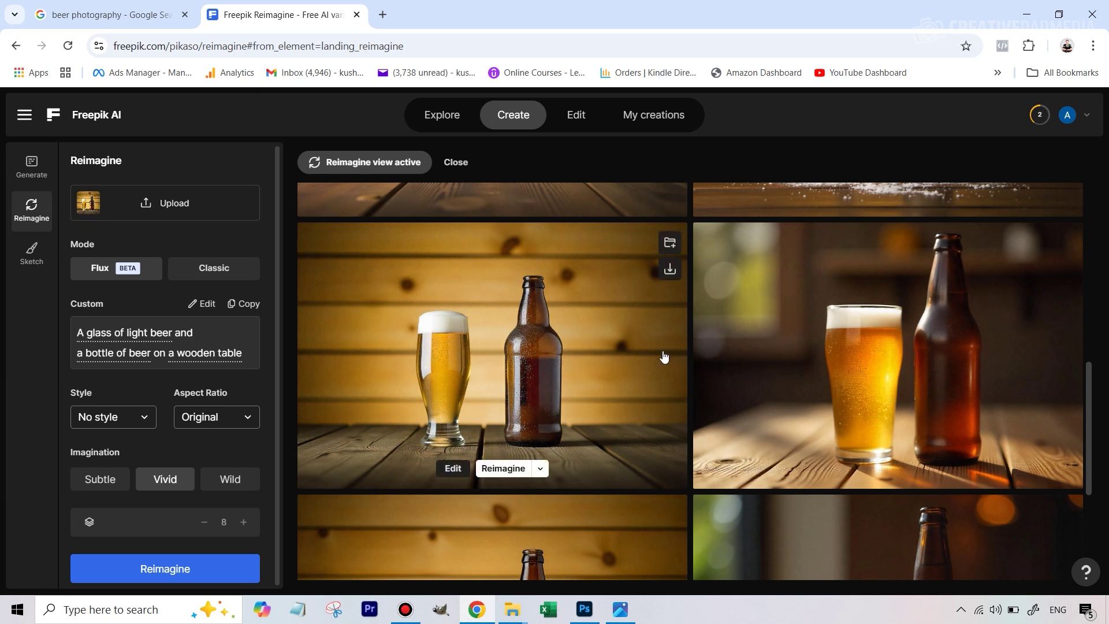
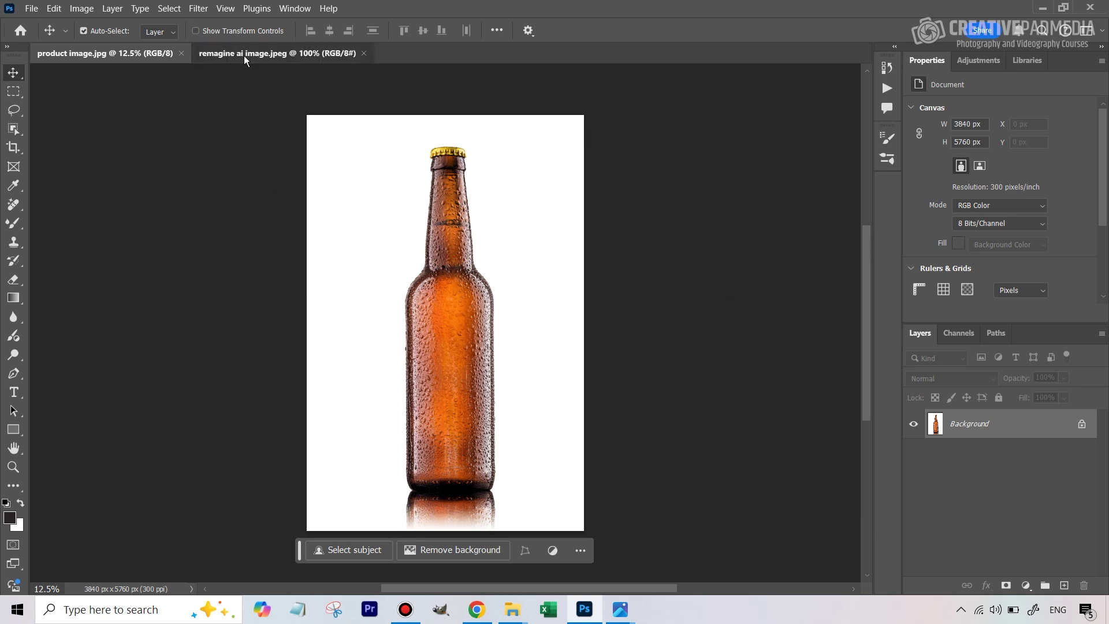
Switch to the remagine ai image.jpeg document in Photoshop
click(324, 54)
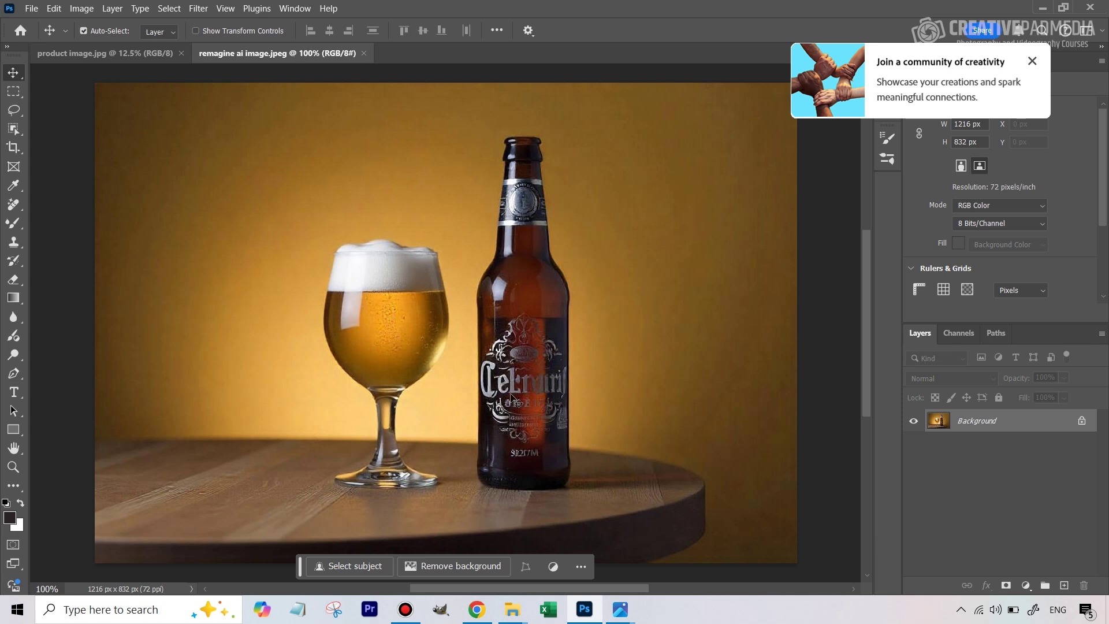
Erase the AI-generated bottle from the beer scene using the Remove tool with a brush size of 90
click(13, 207)
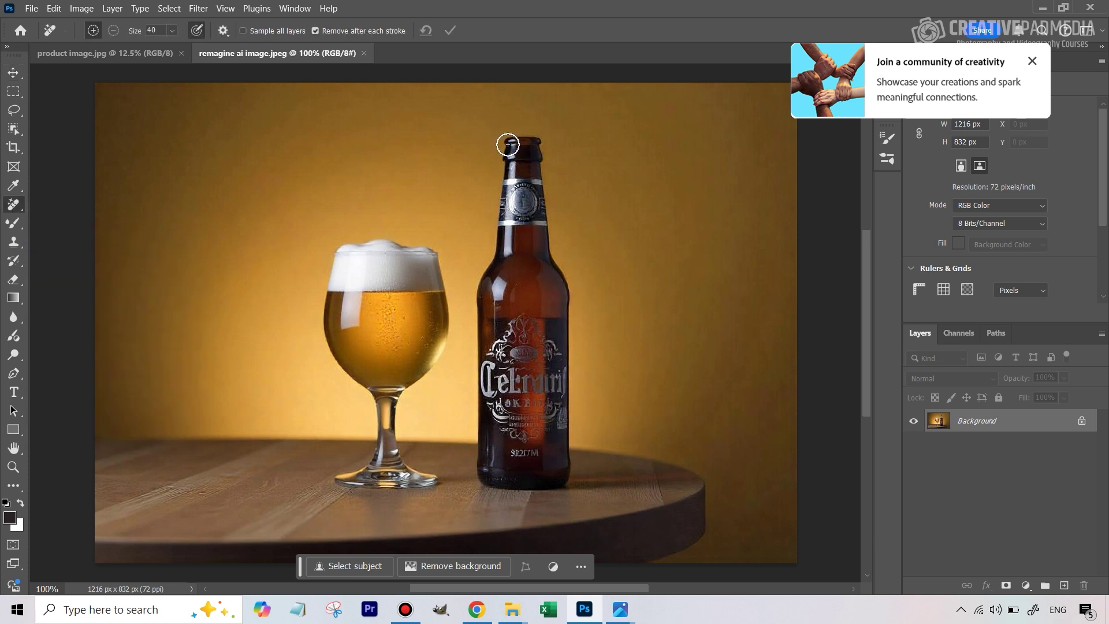
key(bracketright)
key(bracketright)
key(bracketright)
key(bracketright)
key(bracketright)
mouse_move(514, 149)
mouse_down()
mouse_move(539, 179)
mouse_move(511, 191)
mouse_move(532, 209)
mouse_move(501, 224)
mouse_move(552, 233)
mouse_move(499, 251)
mouse_move(497, 262)
mouse_move(557, 274)
mouse_move(487, 286)
mouse_move(566, 300)
mouse_move(492, 308)
mouse_move(560, 327)
mouse_move(487, 354)
mouse_move(547, 371)
mouse_move(484, 389)
mouse_move(567, 397)
mouse_move(488, 415)
mouse_move(548, 424)
mouse_move(492, 451)
mouse_move(570, 455)
mouse_move(528, 472)
mouse_move(488, 471)
mouse_move(510, 463)
mouse_up()
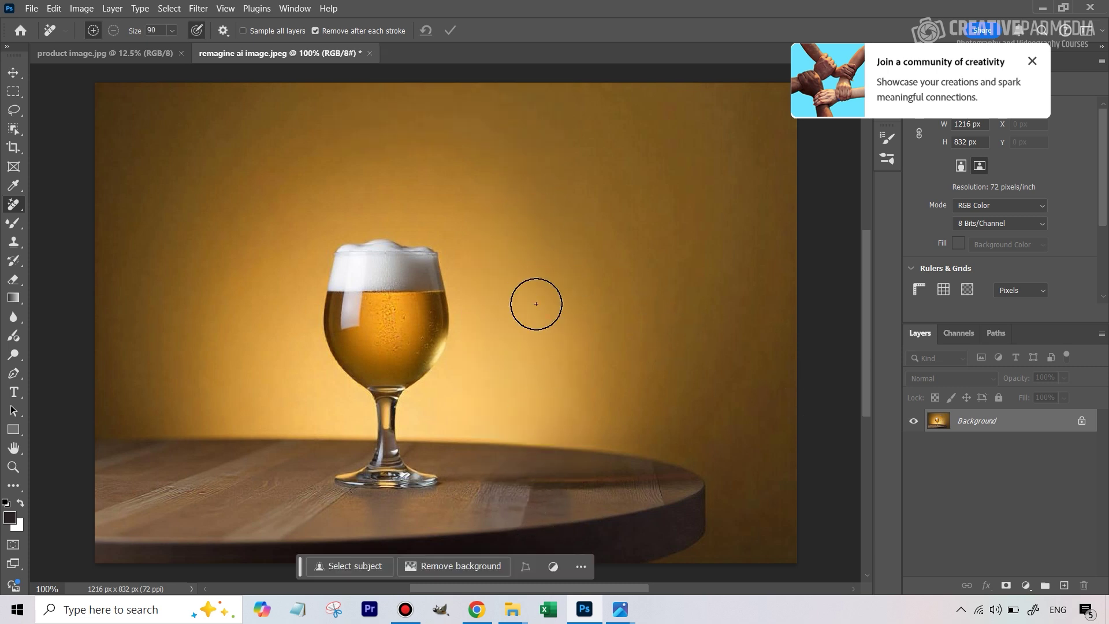
Compare the product bottle image with the beer glass scene and dismiss the community notification
click(82, 55)
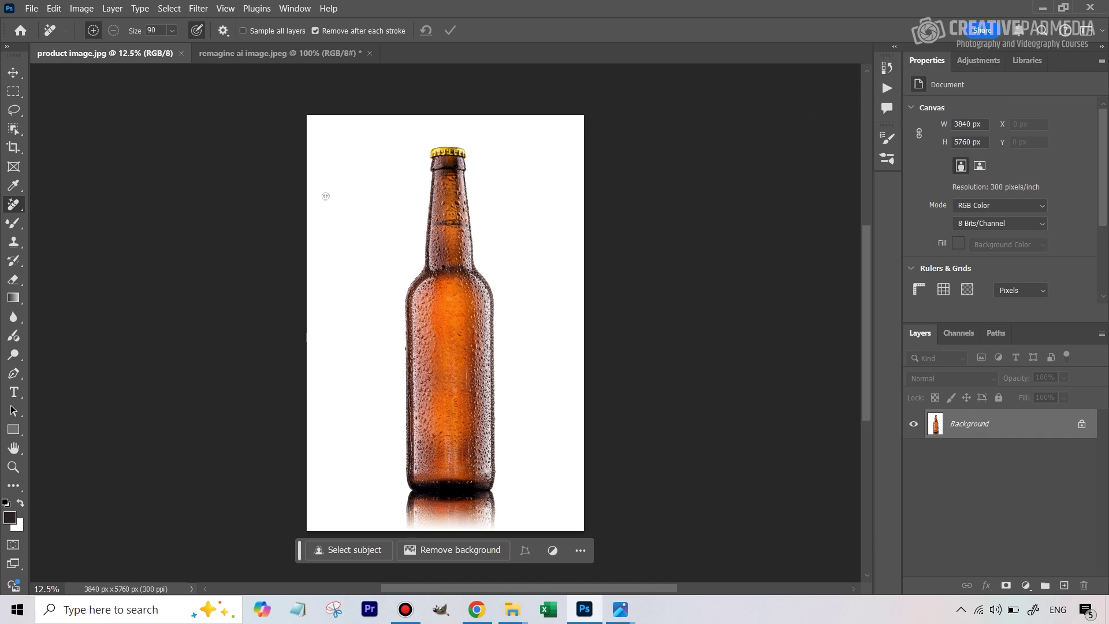
click(286, 58)
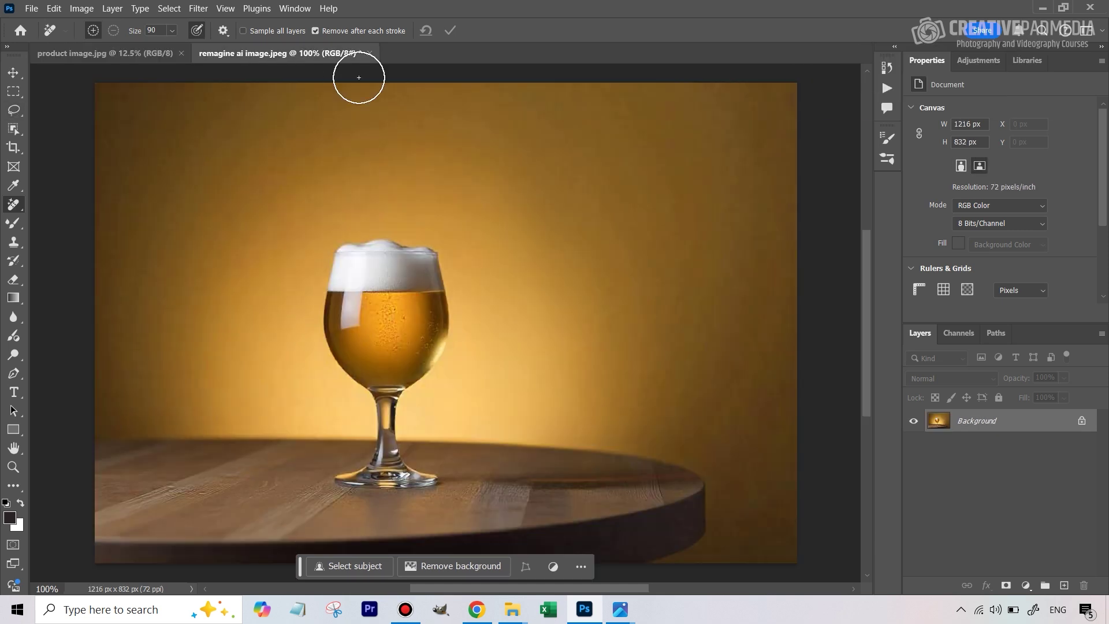
click(103, 53)
click(278, 58)
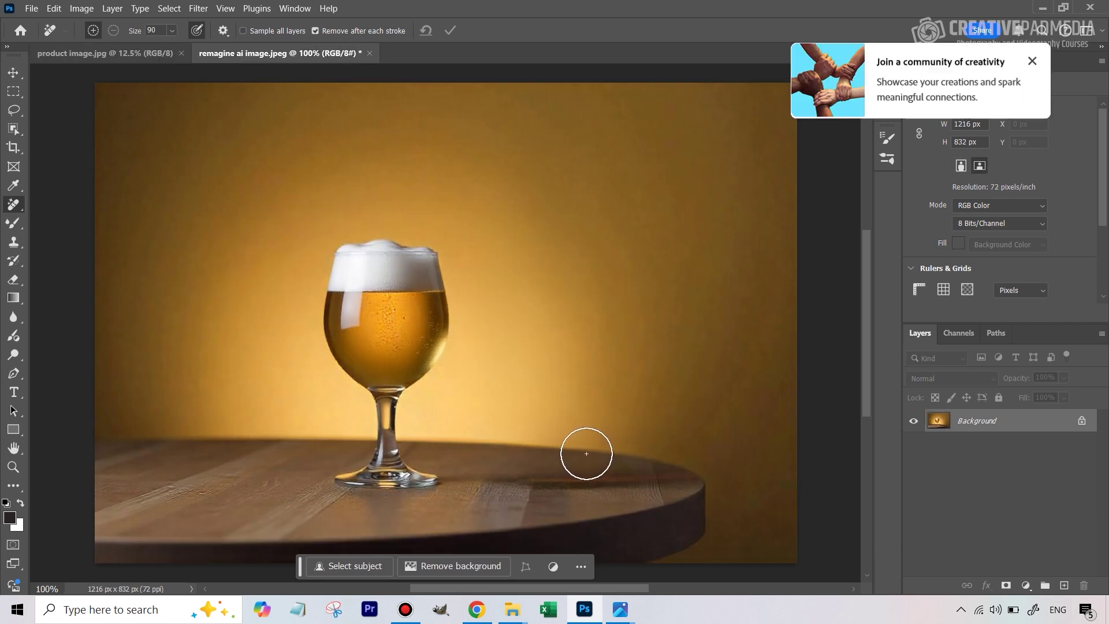
click(1030, 61)
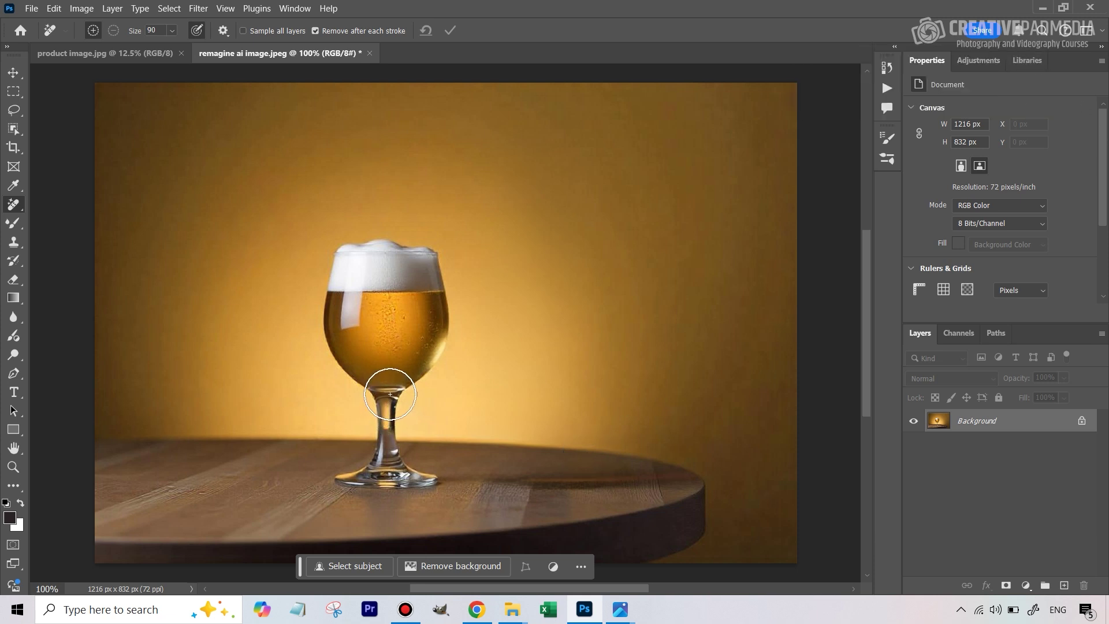
Lasso loosely around the bottle in product image.jpg and copy it into remagine ai image.jpeg as a new layer
click(65, 57)
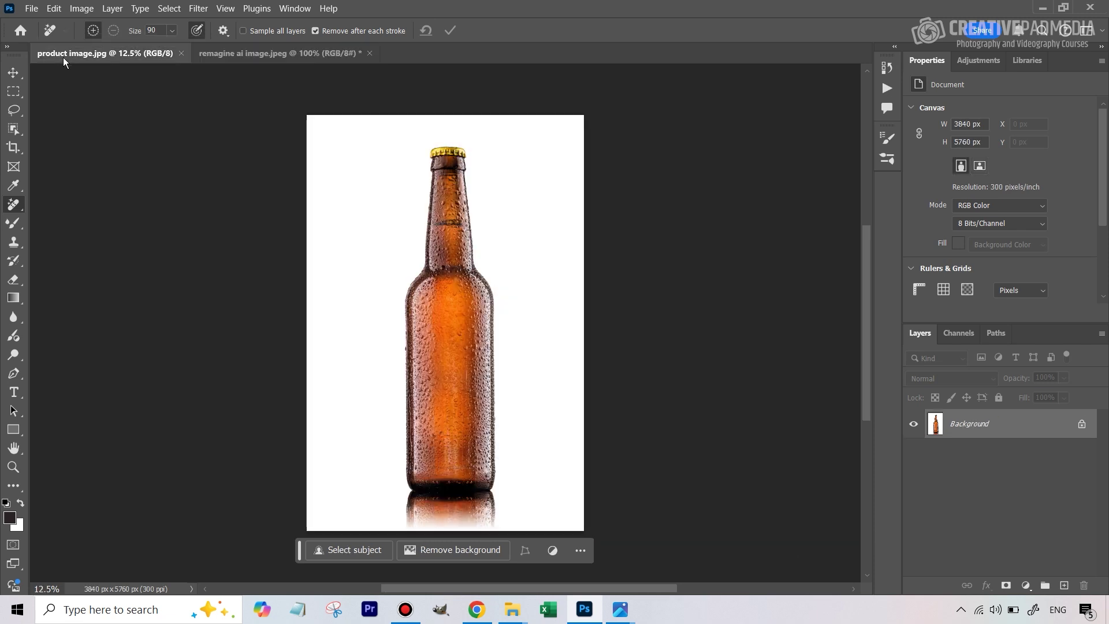
key(l)
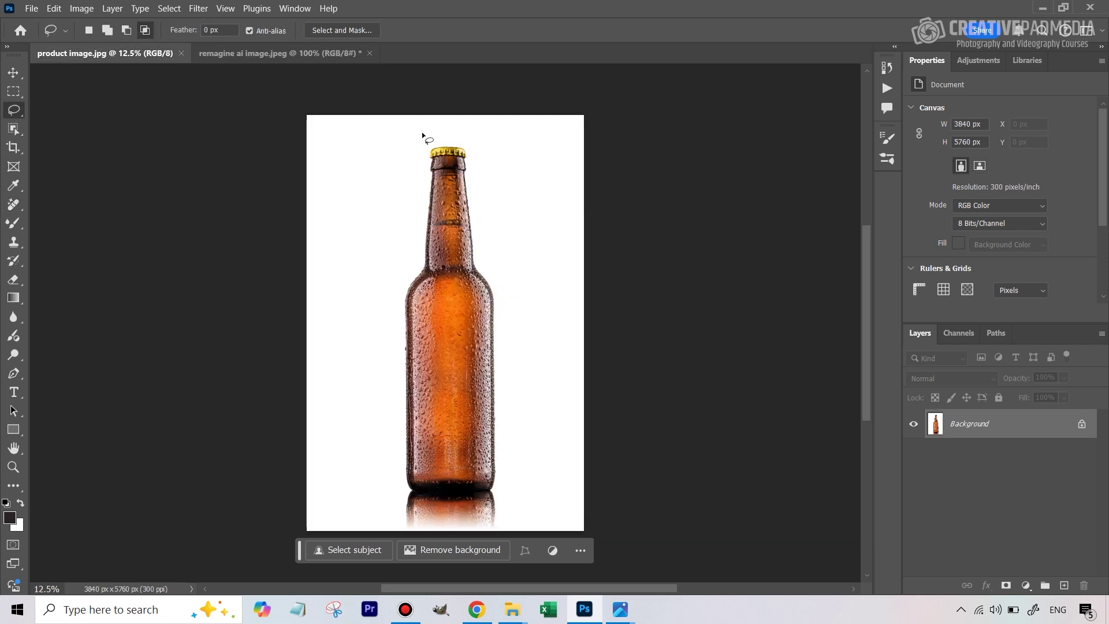
mouse_move(422, 136)
mouse_down()
mouse_move(398, 155)
mouse_move(368, 294)
mouse_move(370, 421)
mouse_move(397, 502)
mouse_move(414, 516)
mouse_move(498, 525)
mouse_move(523, 509)
mouse_move(542, 468)
mouse_move(550, 332)
mouse_move(536, 223)
mouse_move(499, 155)
mouse_move(418, 134)
mouse_up()
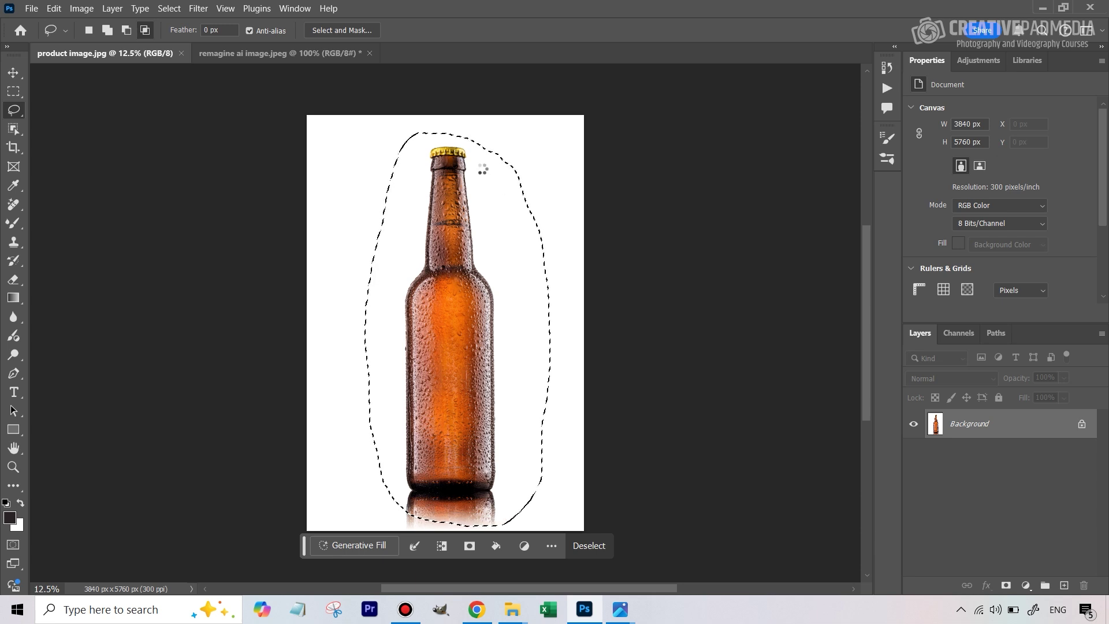
click(227, 56)
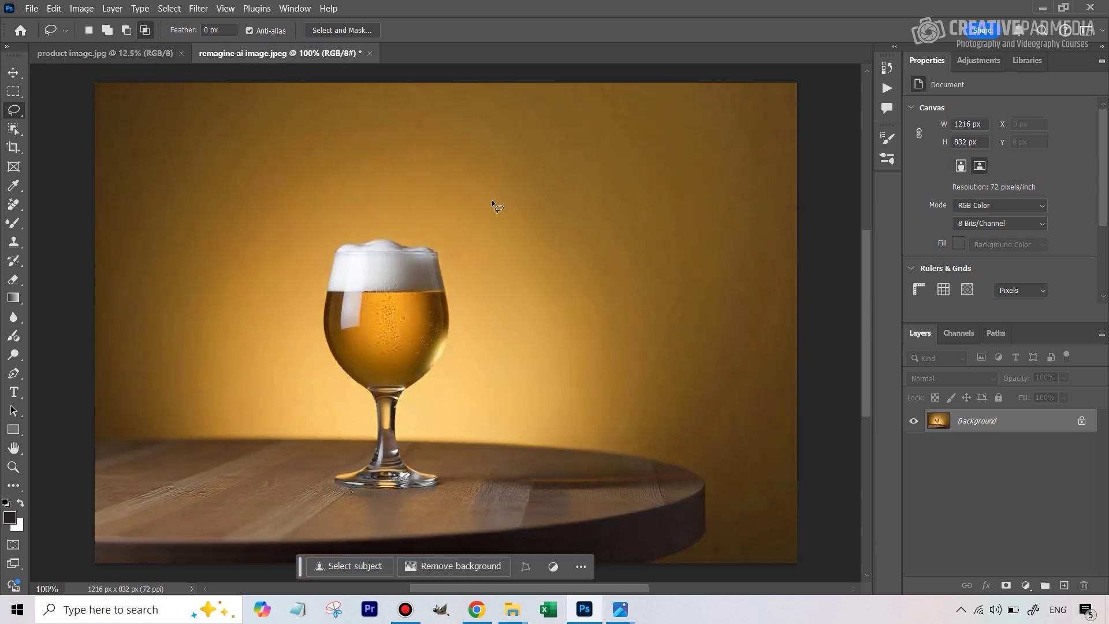
drag(525, 230, 523, 230)
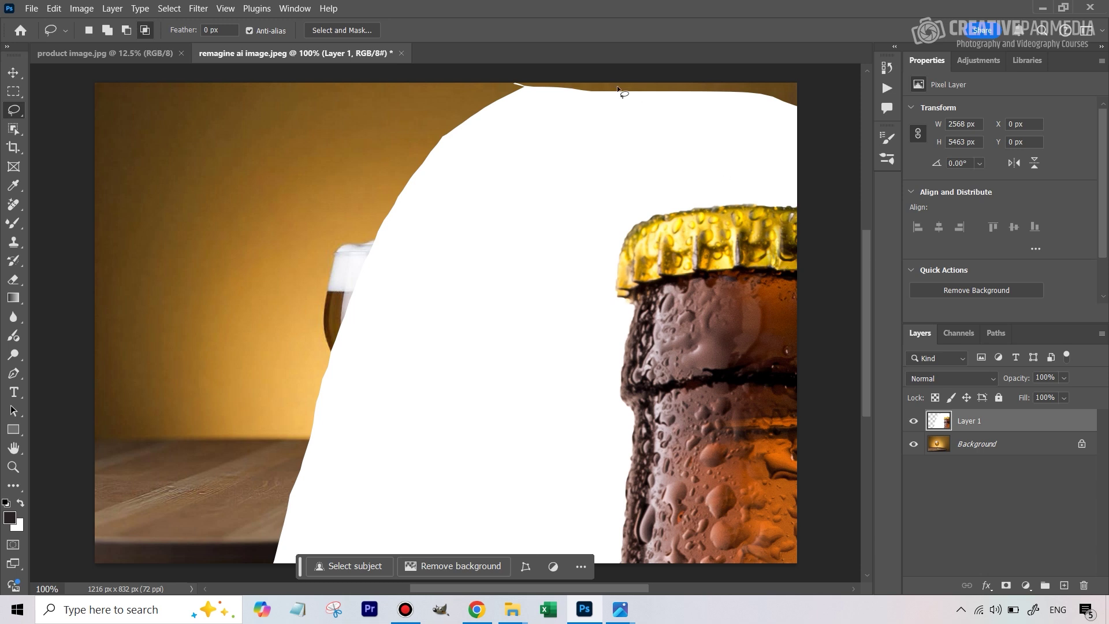
Scale the pasted bottle layer down to about 14% with Free Transform so the whole bottle fits in the scene
key(ctrl+minus)
key(ctrl+minus)
key(ctrl+minus)
key(ctrl+minus)
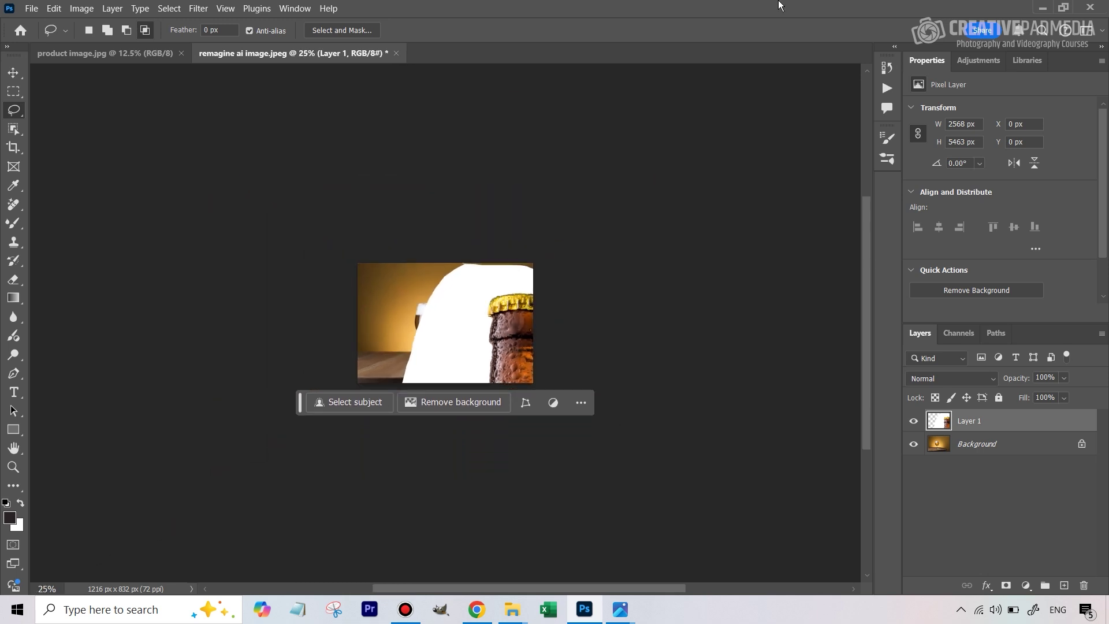
key(ctrl+t)
drag(430, 275, 495, 452)
drag(534, 512, 473, 257)
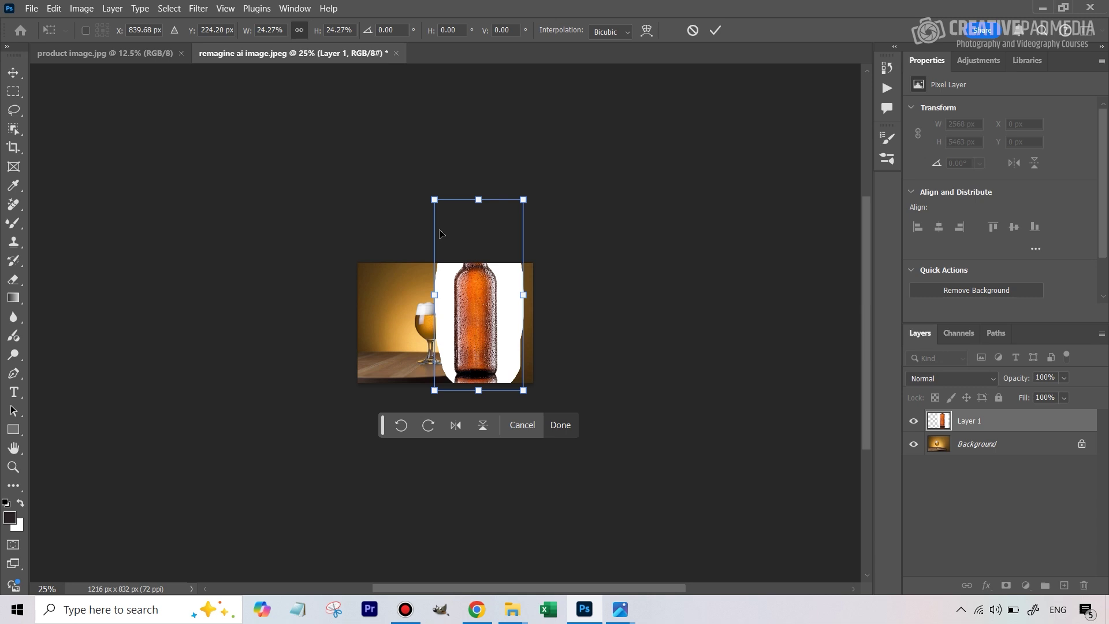
drag(434, 200, 471, 278)
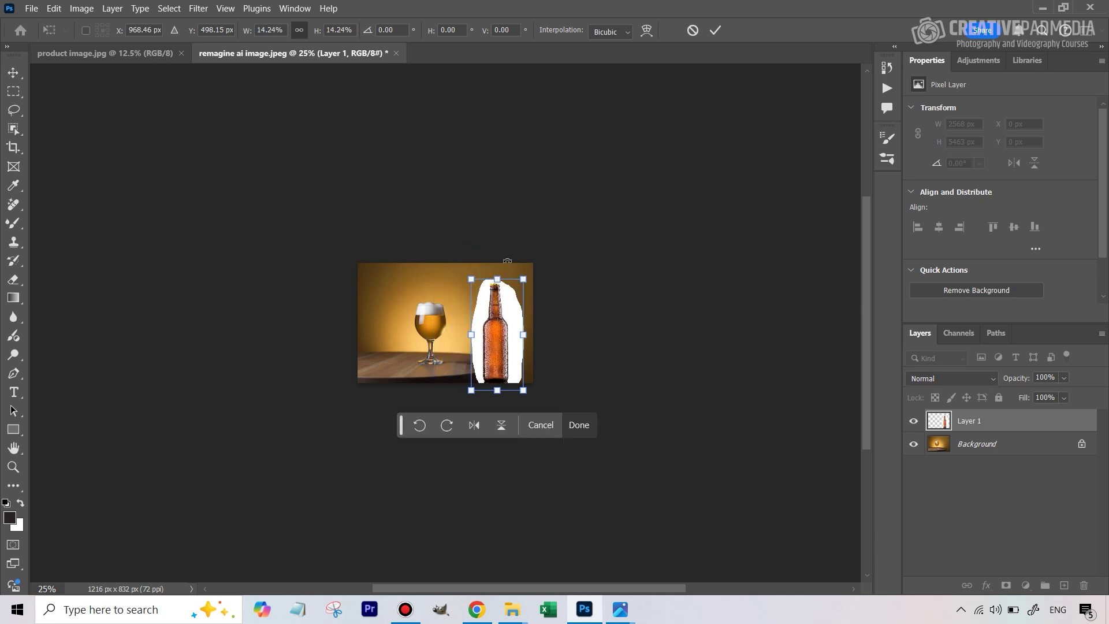
Place the bottle on the table just right of the beer glass, fine-tune its scale to about 13.66%, and apply the transform
key(ctrl+plus)
key(ctrl+plus)
key(ctrl+plus)
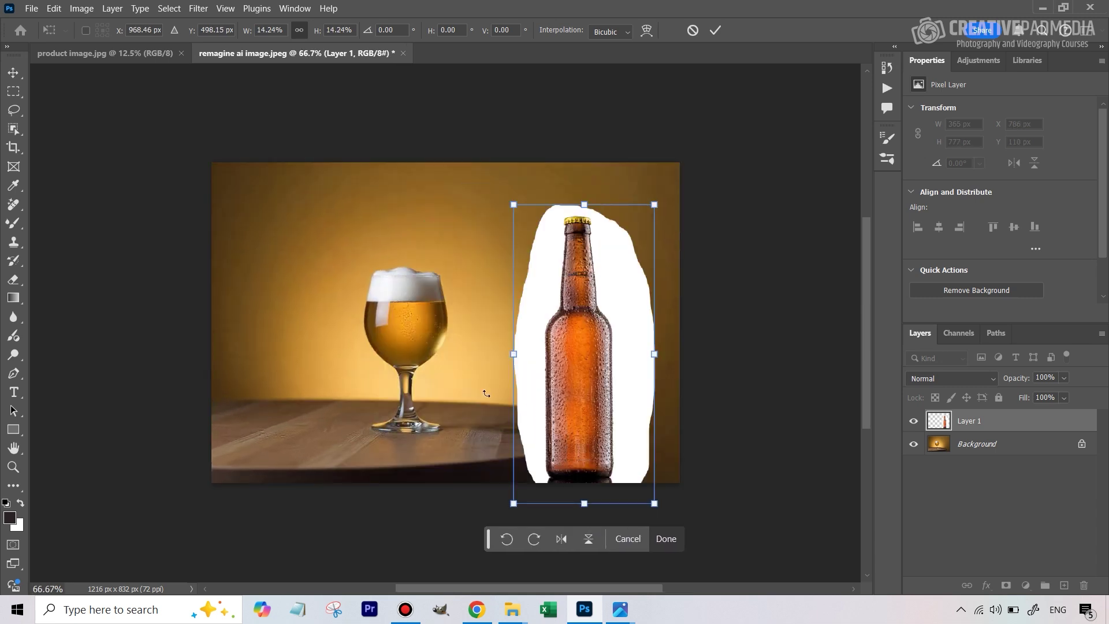
drag(572, 364, 520, 320)
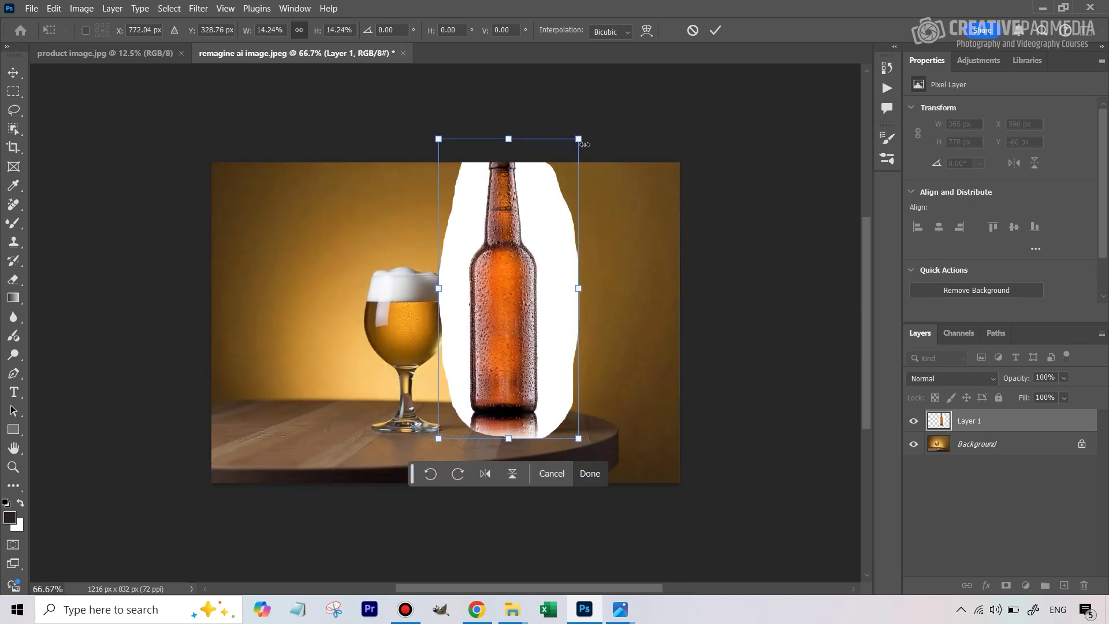
drag(583, 144, 567, 163)
drag(515, 253, 532, 264)
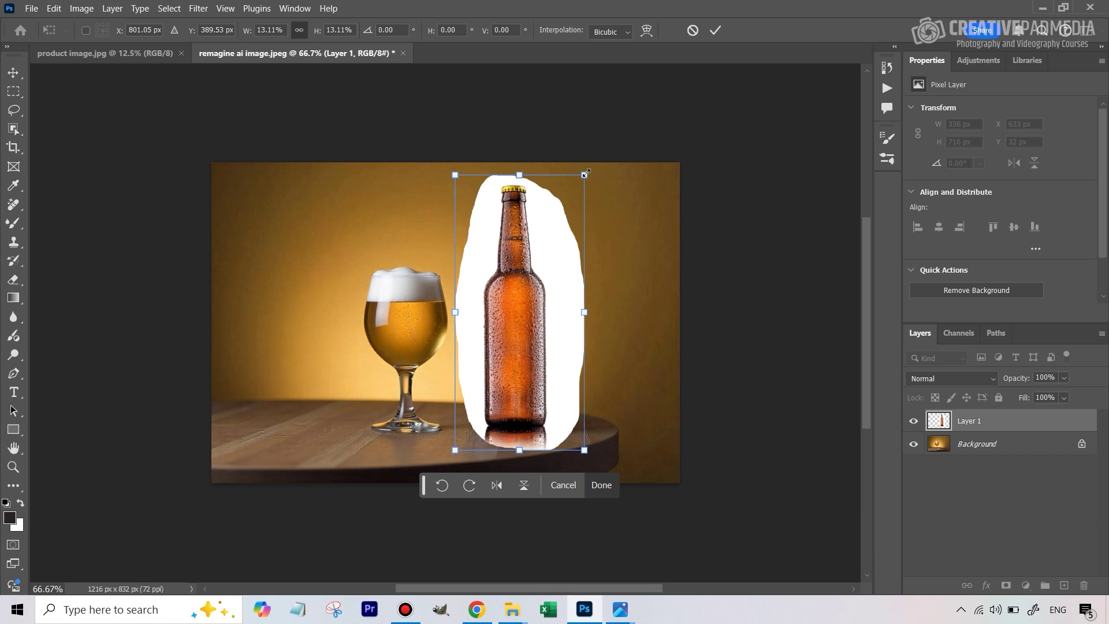
drag(585, 173, 592, 163)
drag(511, 305, 508, 304)
key(Return)
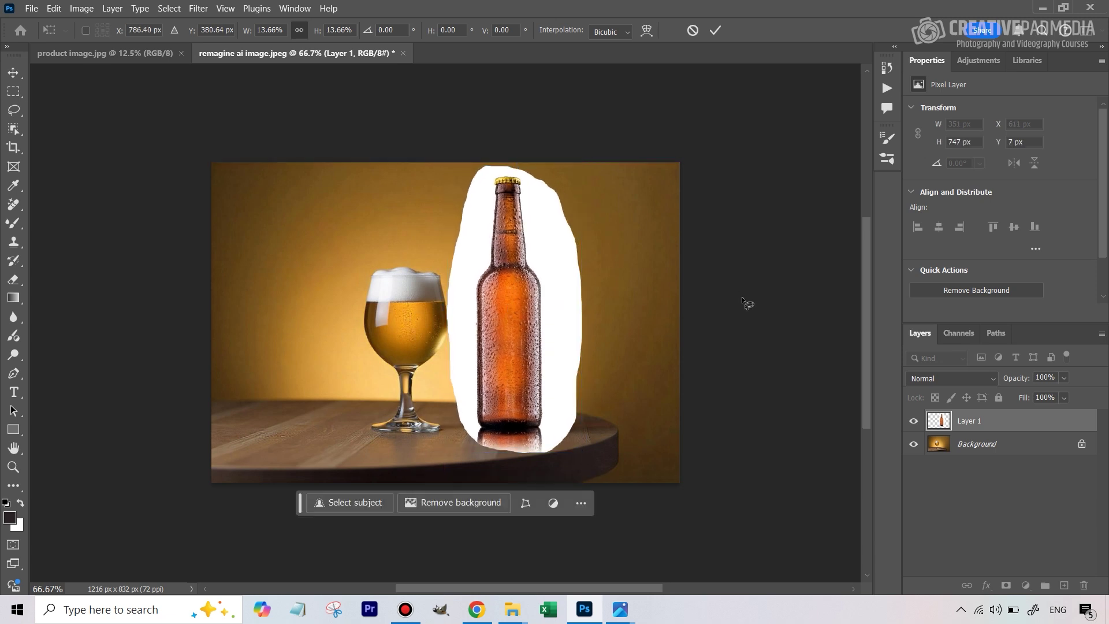
Load Layer 1's outline as a selection and subtract the bottle with the Quick Selection tool, keeping the white surround and reflection selected
key(l)
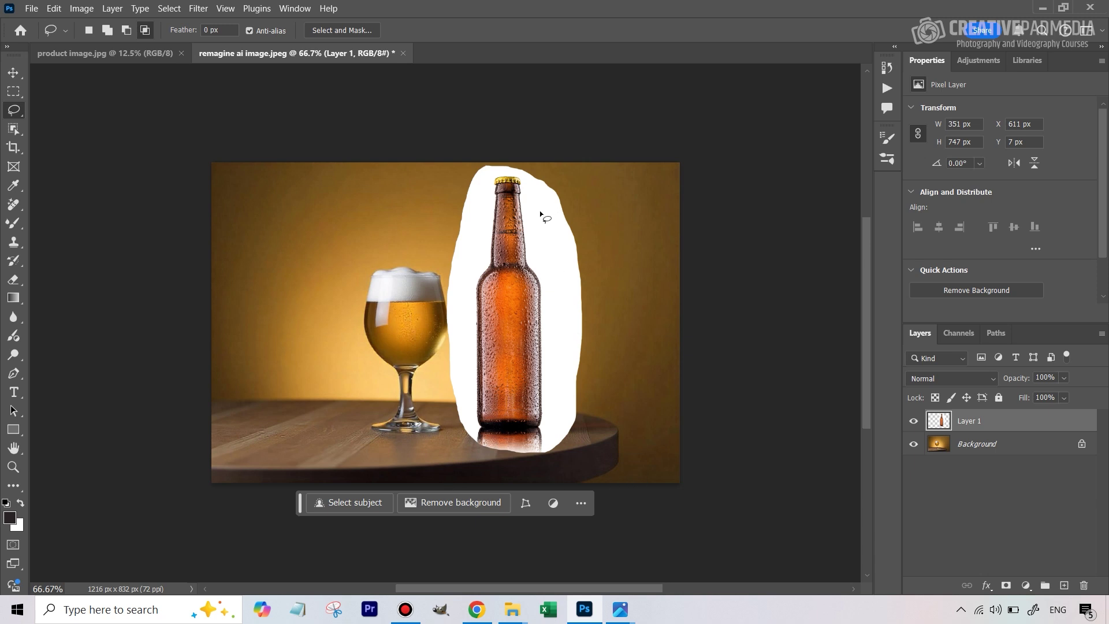
ctrl+click(946, 427)
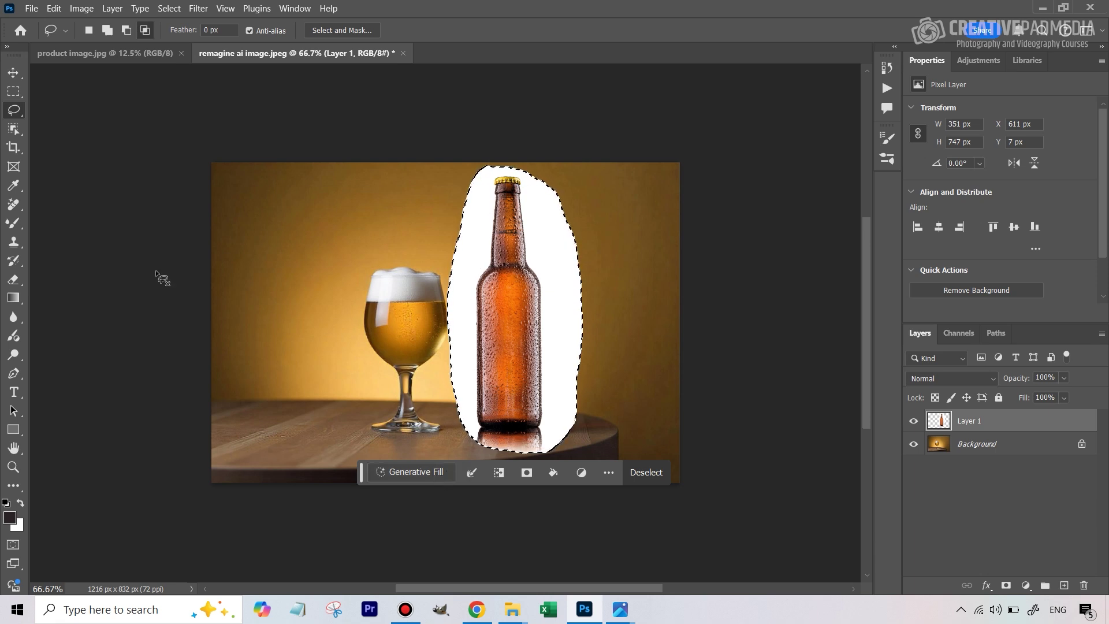
click(15, 130)
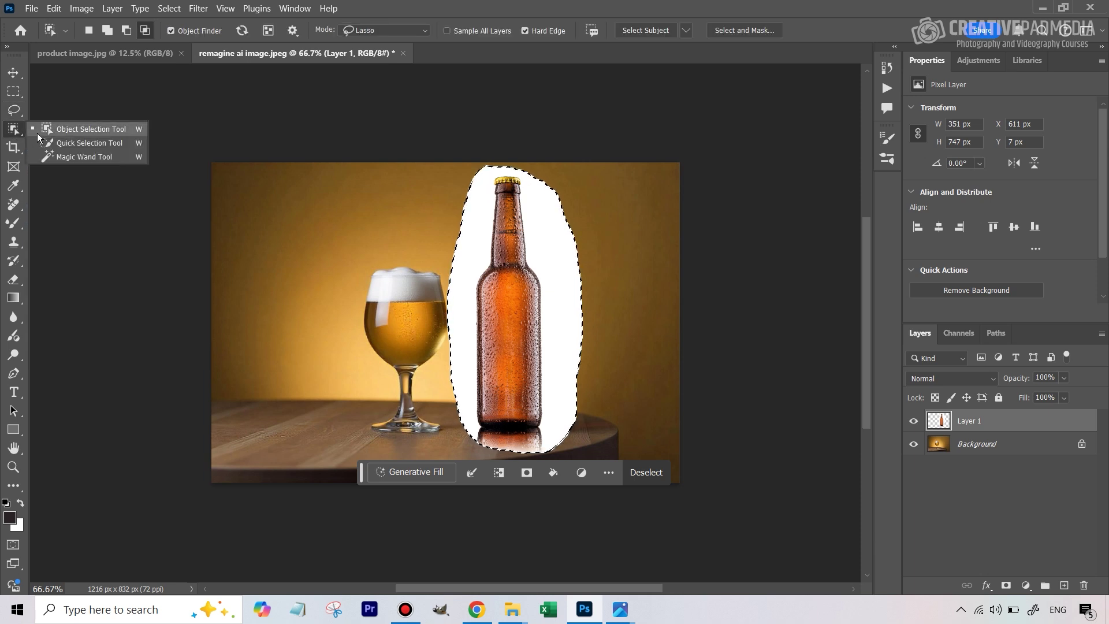
click(65, 146)
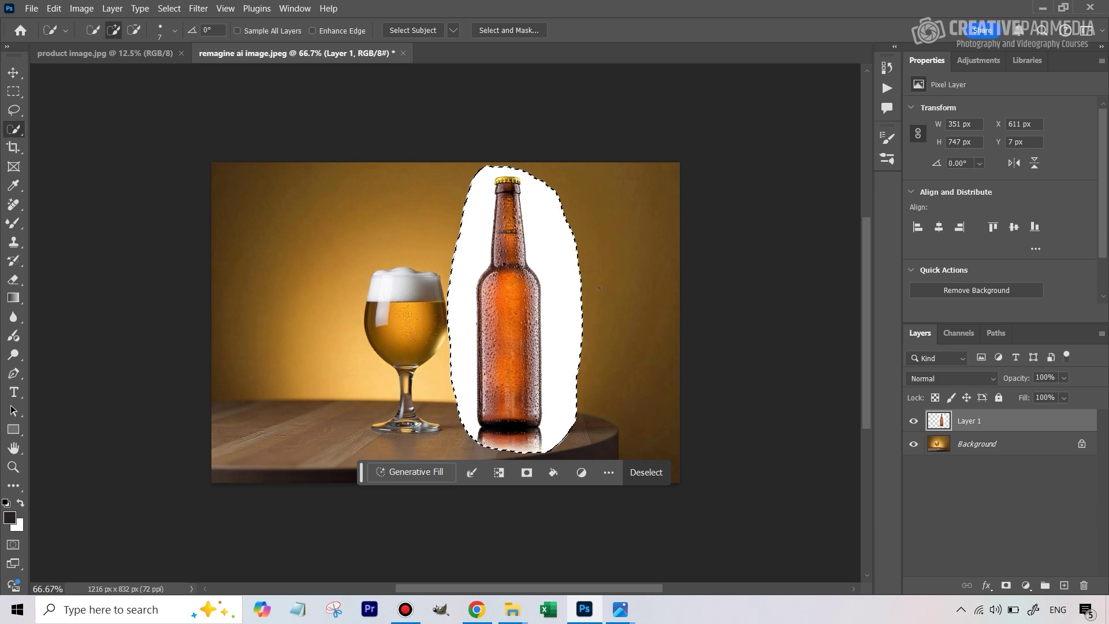
key(alt)
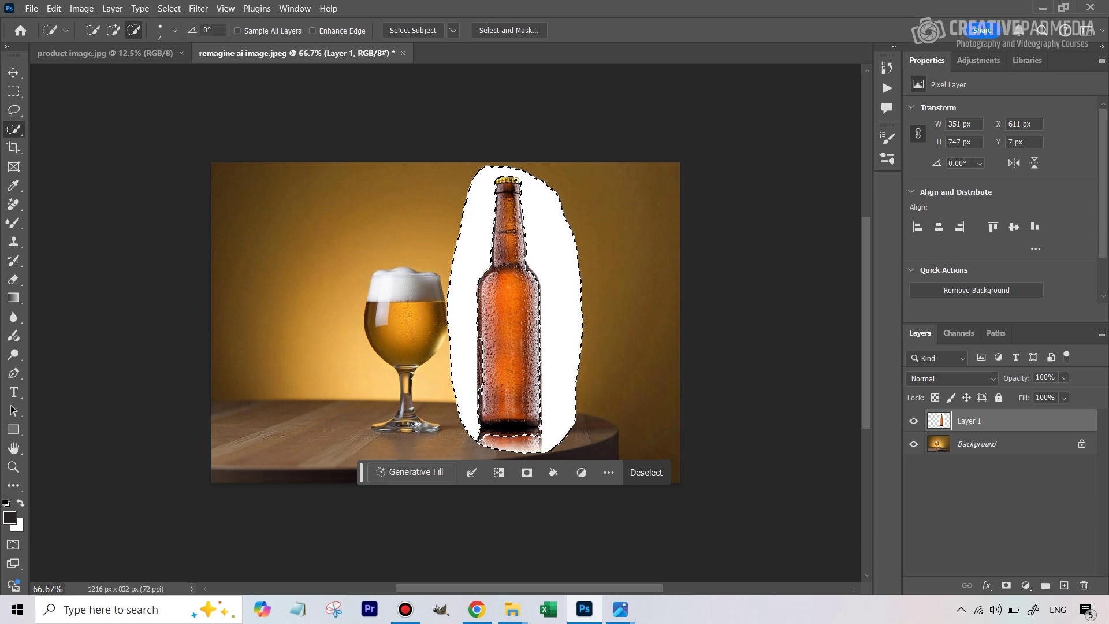
drag(480, 433, 485, 435)
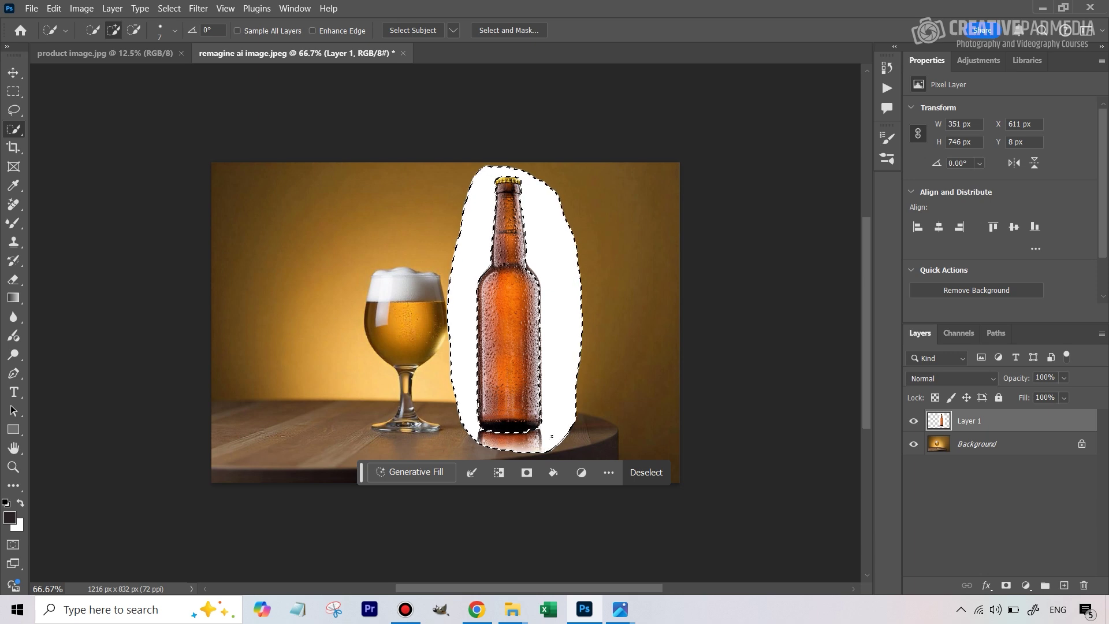
Run Generative Fill without a prompt on the area around the bottle and choose the second variation
click(421, 472)
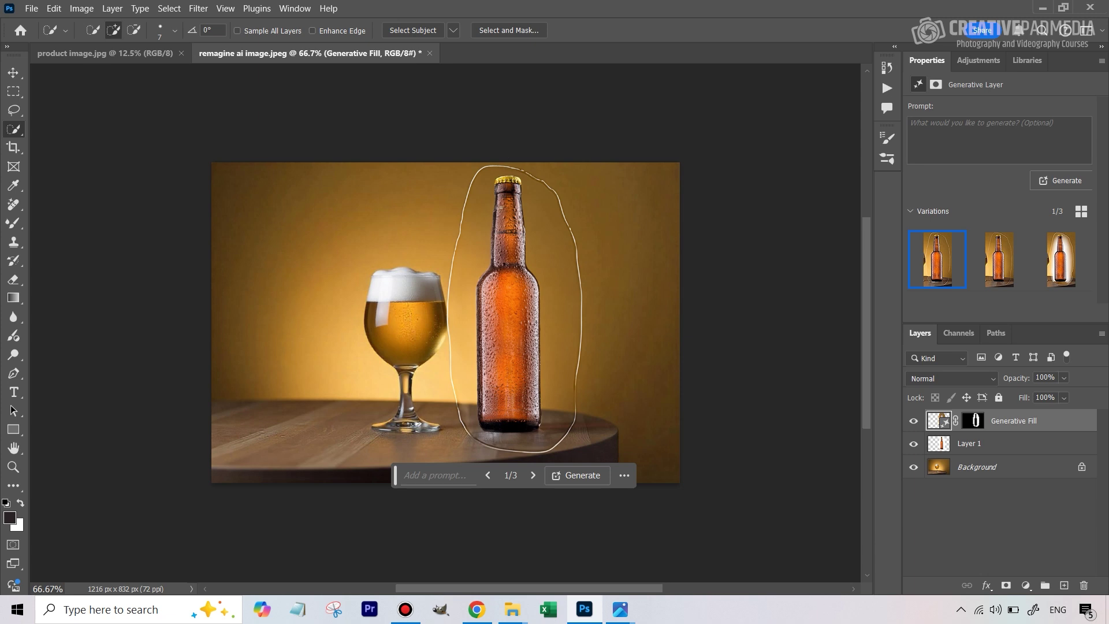
click(1004, 265)
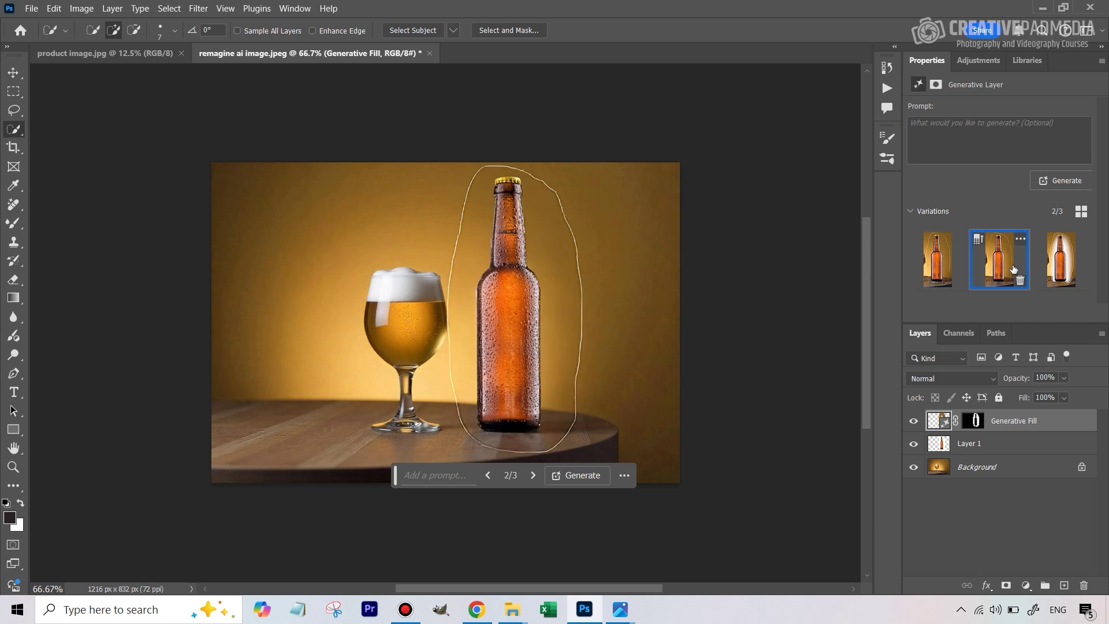
key(Right)
click(1005, 270)
Compare the first two fill variations against the original by toggling the Generative Fill layer's visibility, finishing on the second variation
click(914, 422)
click(915, 422)
click(914, 422)
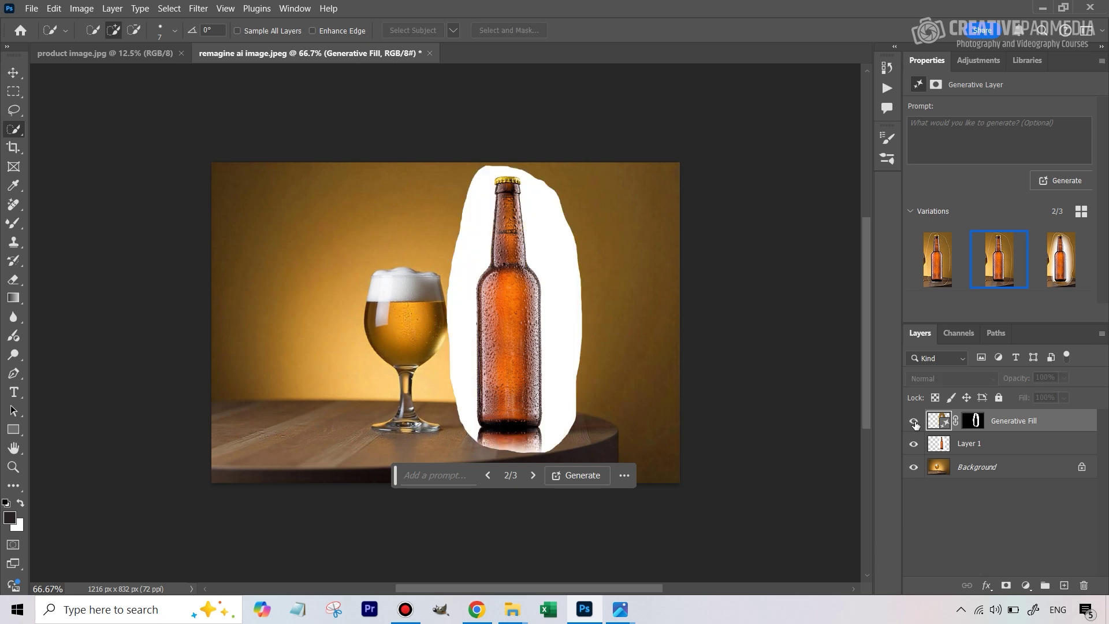
click(914, 421)
click(941, 272)
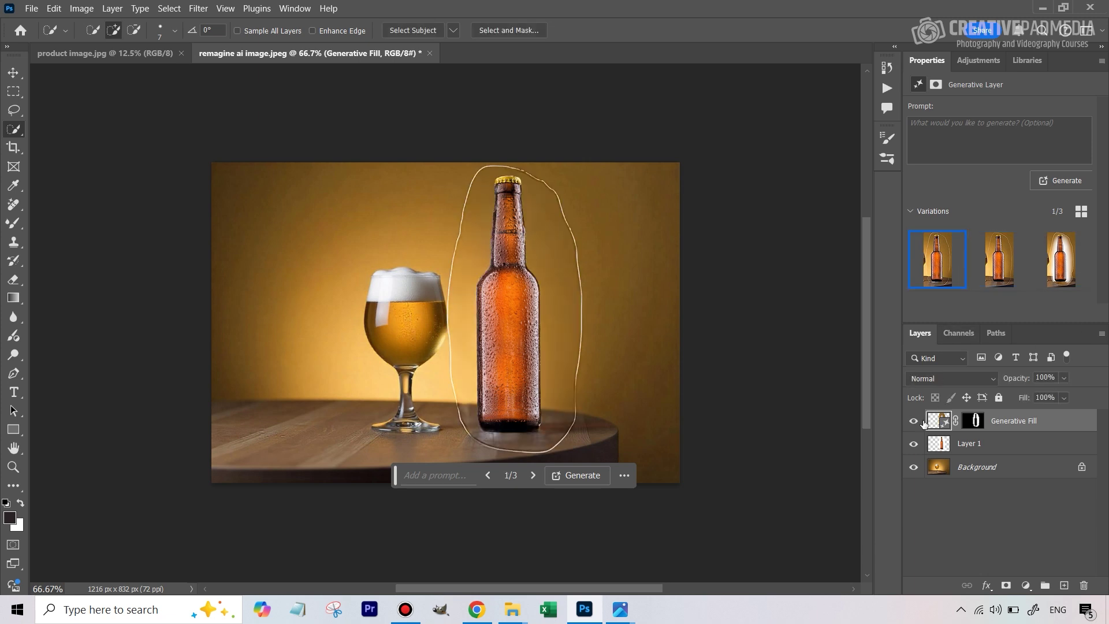
click(914, 422)
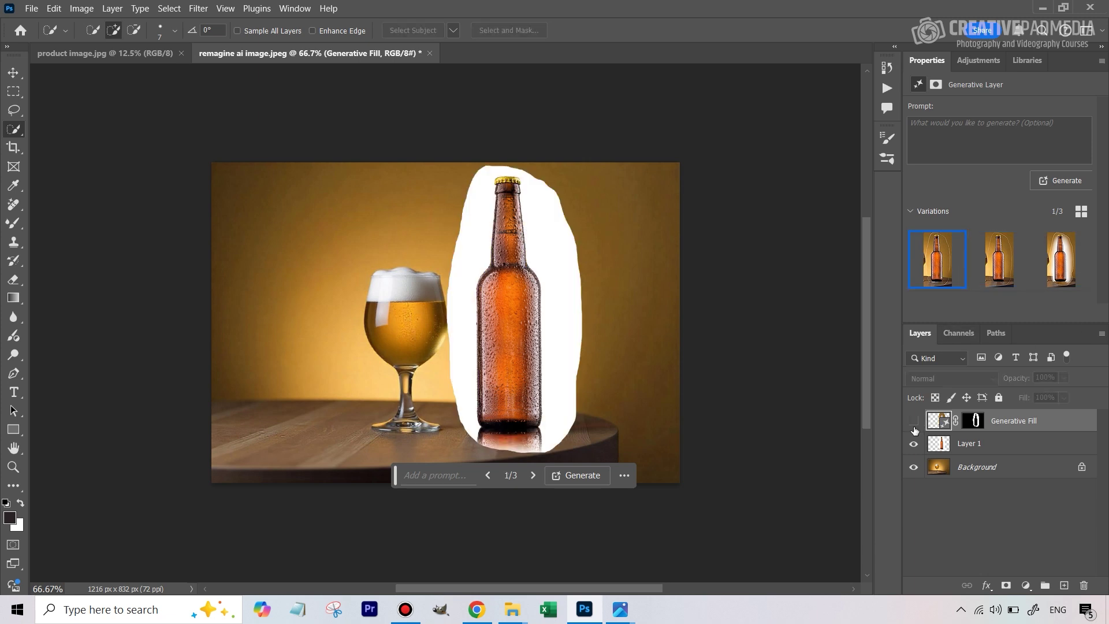
click(914, 421)
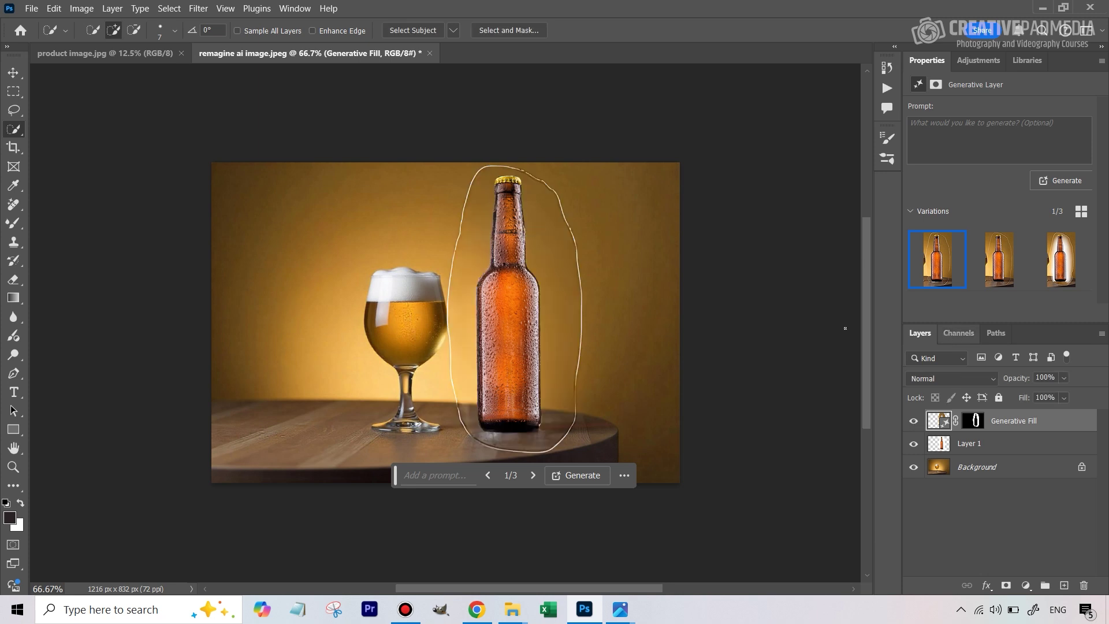
click(914, 422)
click(915, 422)
click(997, 249)
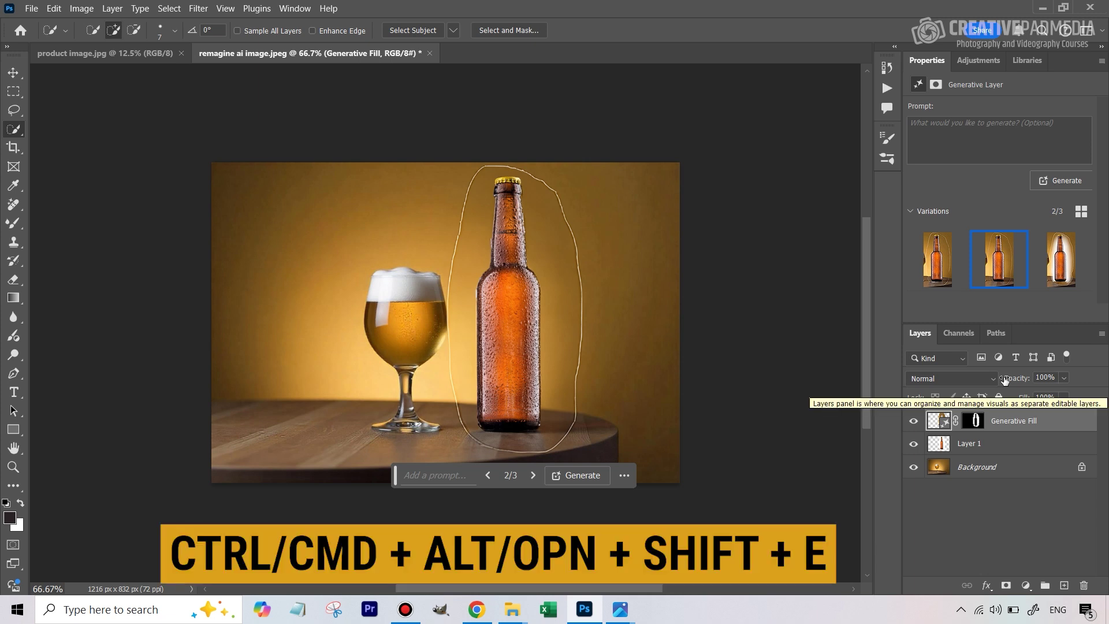
Stamp all visible layers into a new layer and erase the thin outline around the bottle with the Remove tool at size 20
key(ctrl+alt+shift+e)
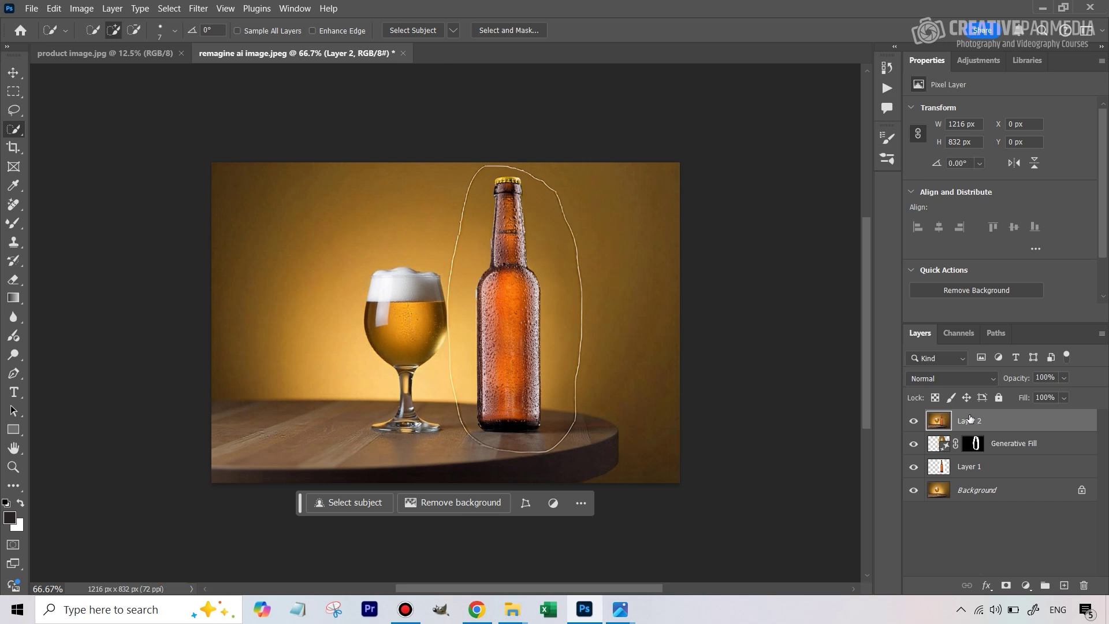
click(13, 204)
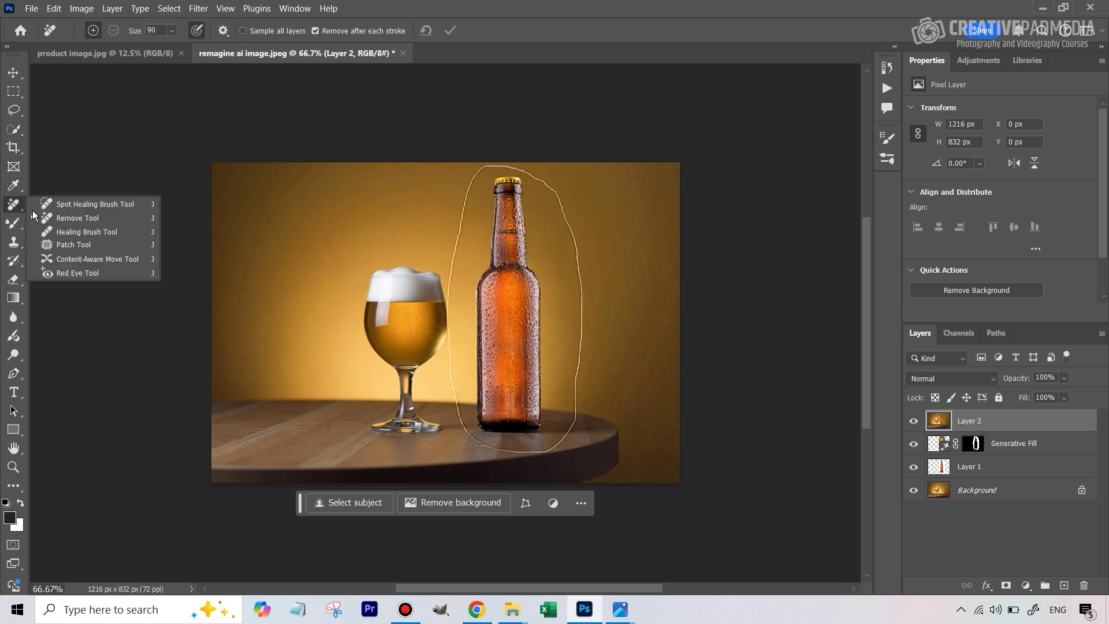
click(65, 219)
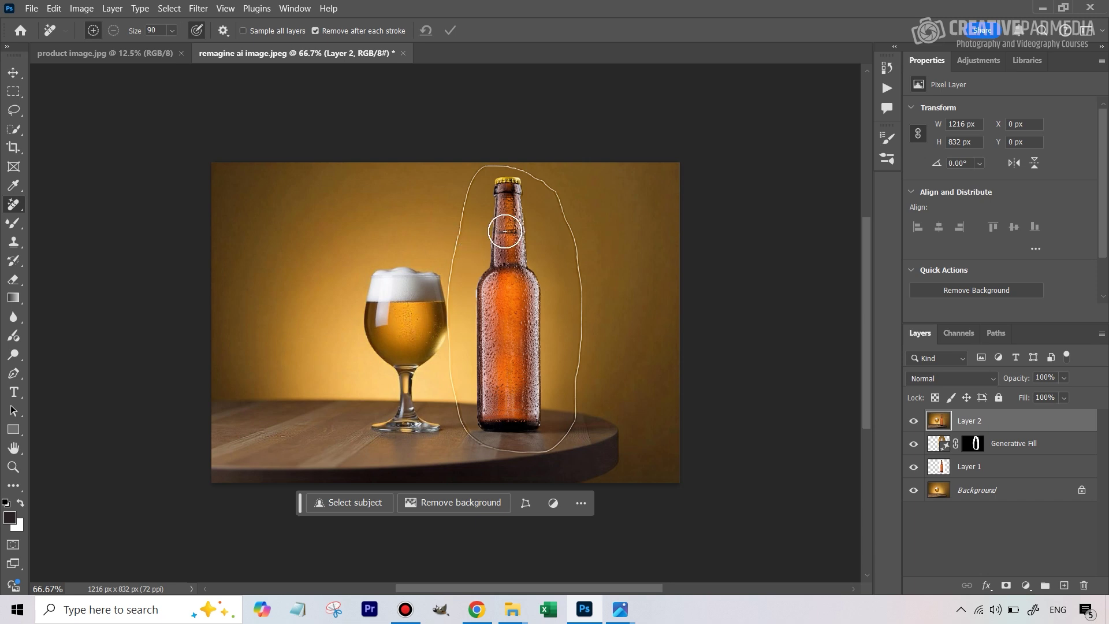
key(ctrl+plus)
key(bracketleft)
key(bracketleft)
key(bracketleft)
key(bracketleft)
key(bracketleft)
key(bracketleft)
key(bracketleft)
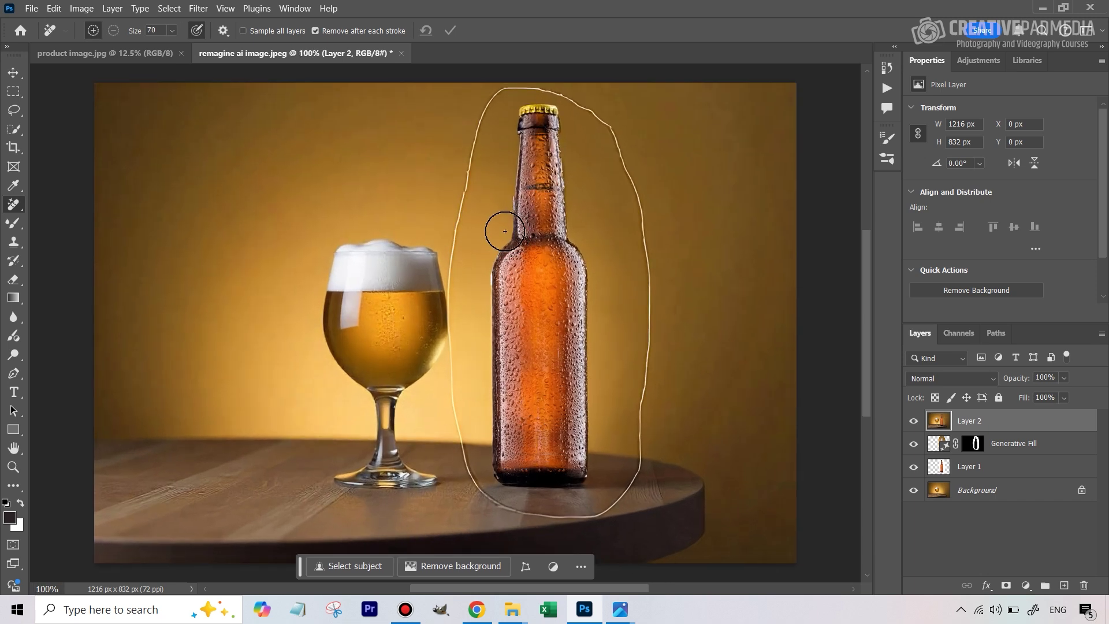
key(bracketleft)
key(bracketleft)
key(bracketright)
mouse_move(494, 93)
mouse_down()
mouse_move(467, 164)
mouse_move(448, 296)
mouse_up()
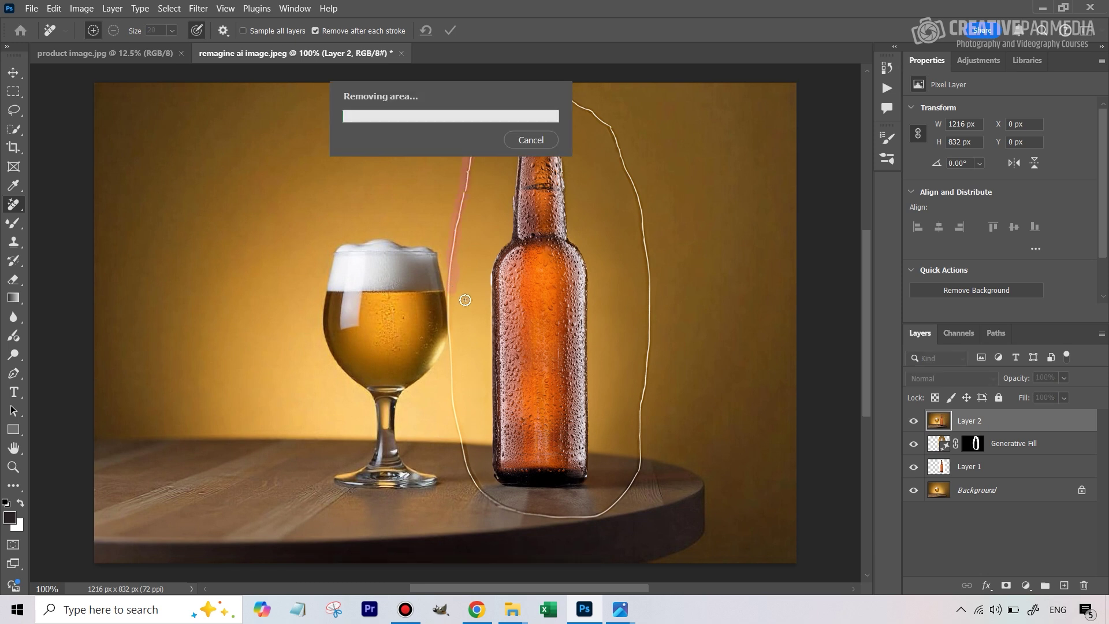
mouse_move(454, 342)
mouse_down()
mouse_move(462, 450)
mouse_move(493, 504)
mouse_move(569, 520)
mouse_move(605, 512)
mouse_move(631, 484)
mouse_move(648, 365)
mouse_move(636, 195)
mouse_move(596, 116)
mouse_move(560, 94)
mouse_move(495, 92)
mouse_up()
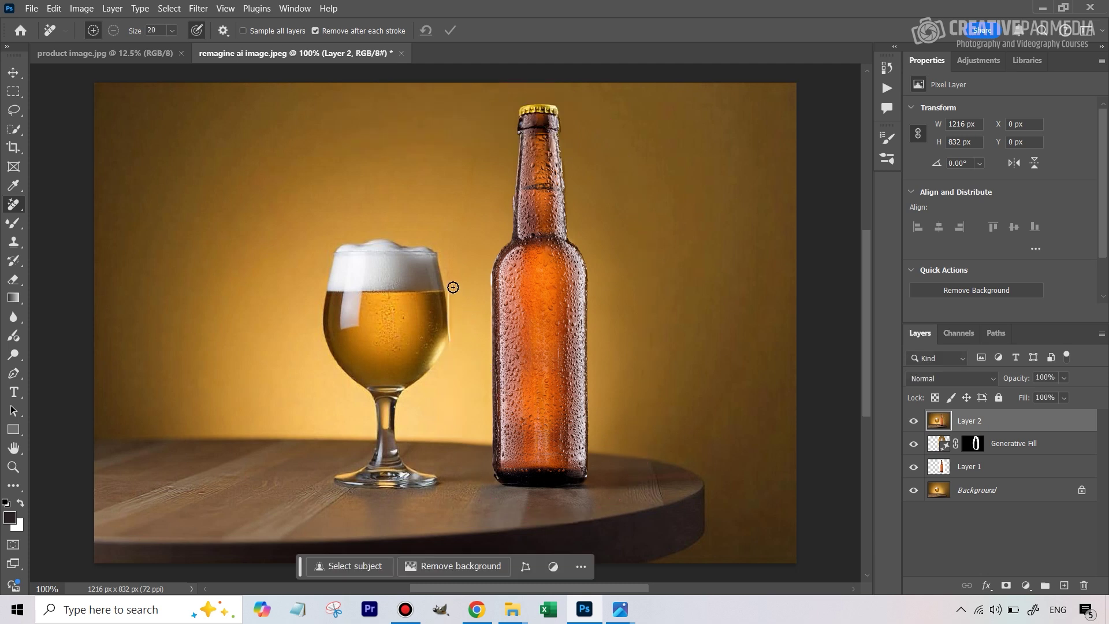
Clean the leftover line along the beer glass's right edge with the Remove tool and a size 30 Spot Healing Brush
drag(451, 289, 454, 353)
right_click(16, 208)
click(76, 205)
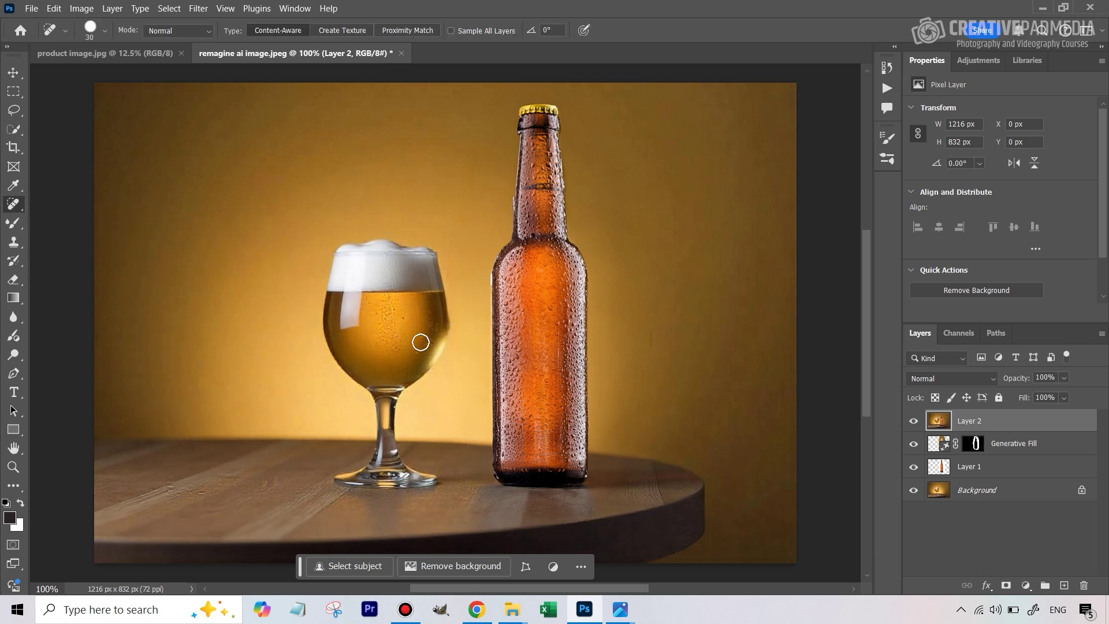
click(452, 326)
Lasso a patch of about 36 × 65 px on the glass's right edge and run Generative Fill without a prompt
click(14, 110)
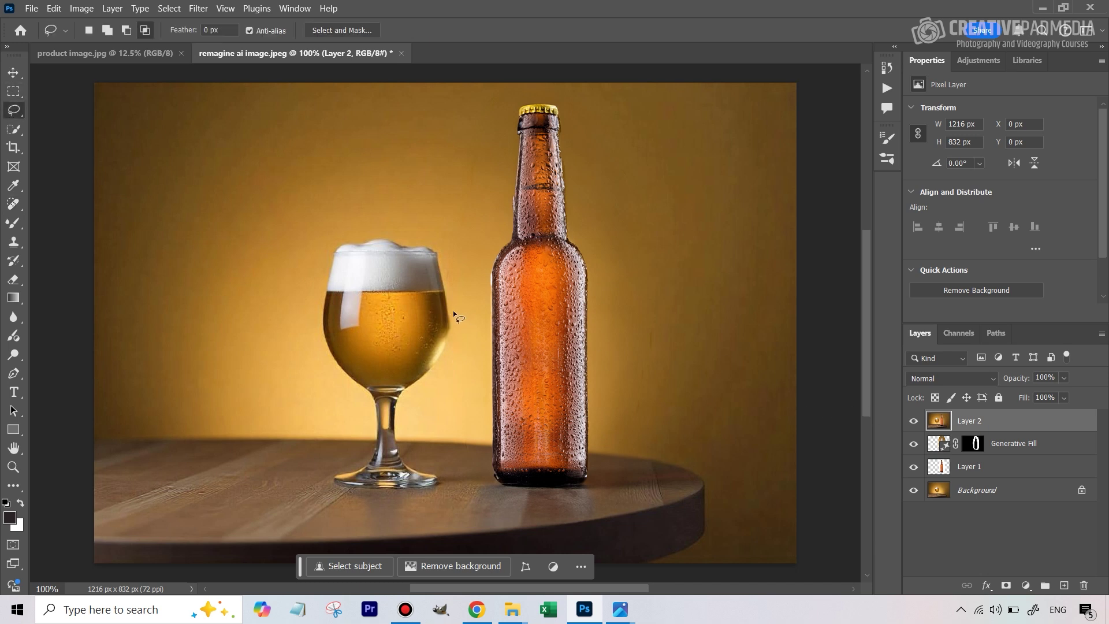
mouse_move(454, 313)
mouse_down()
mouse_move(456, 346)
mouse_move(454, 313)
mouse_up()
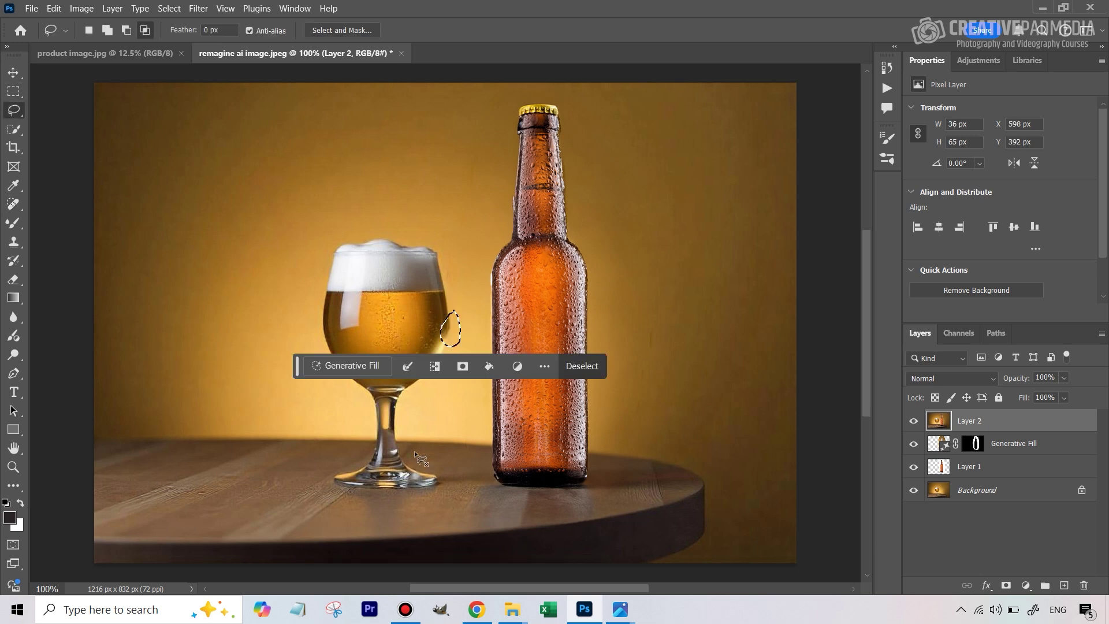
click(355, 366)
click(590, 366)
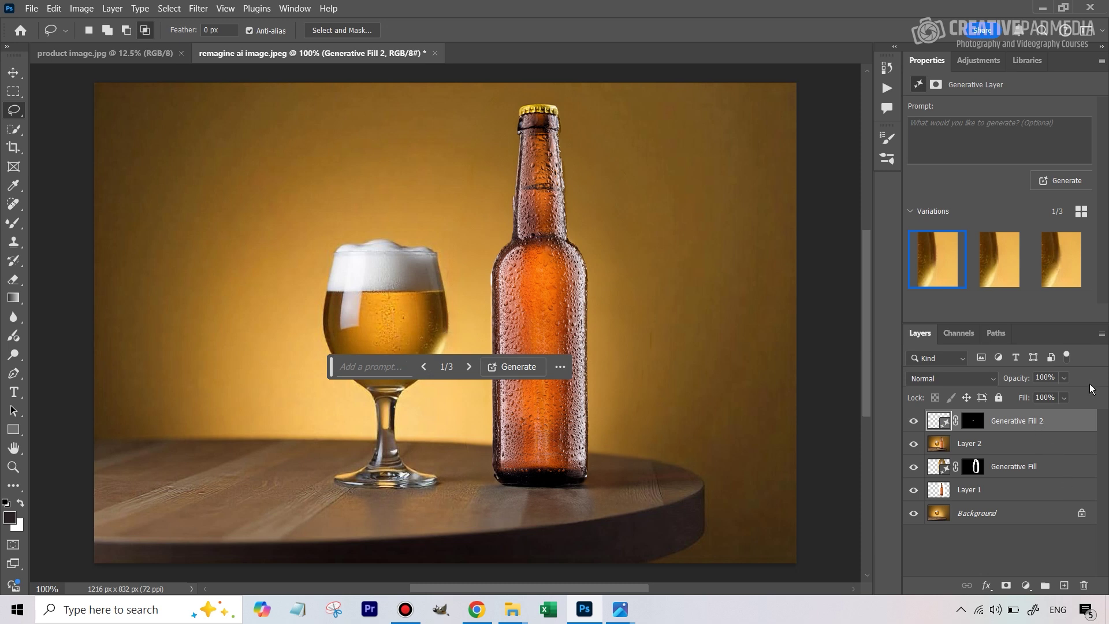
Stamp all visible layers, including the repaired glass edge, into a new layer at the top of the stack
key(ctrl+shift+alt+e)
key(ctrl+plus)
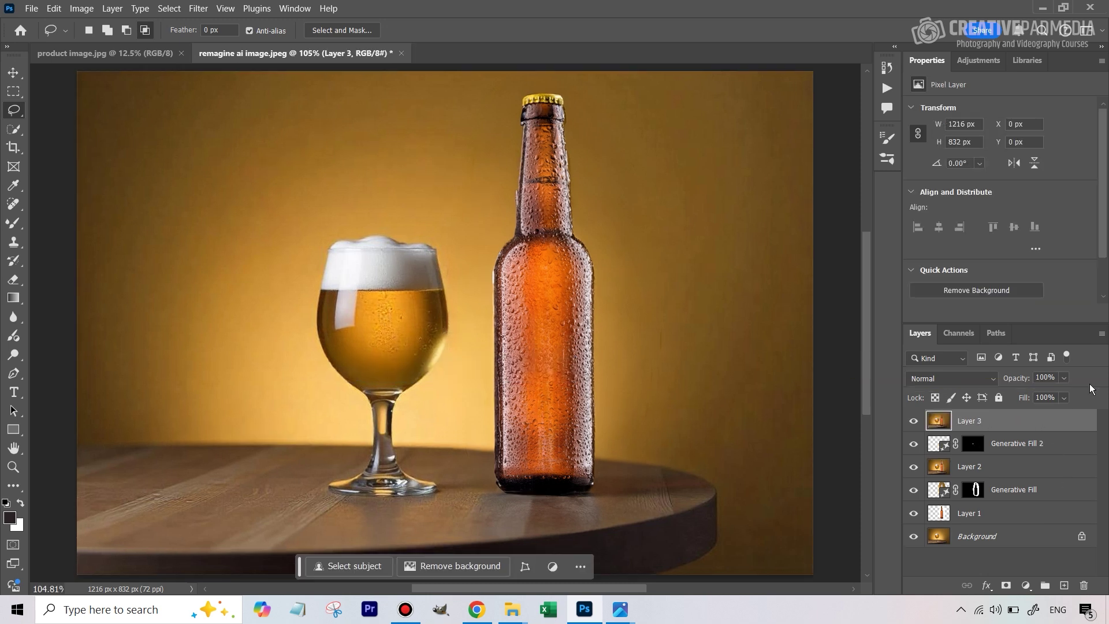
key(ctrl+minus)
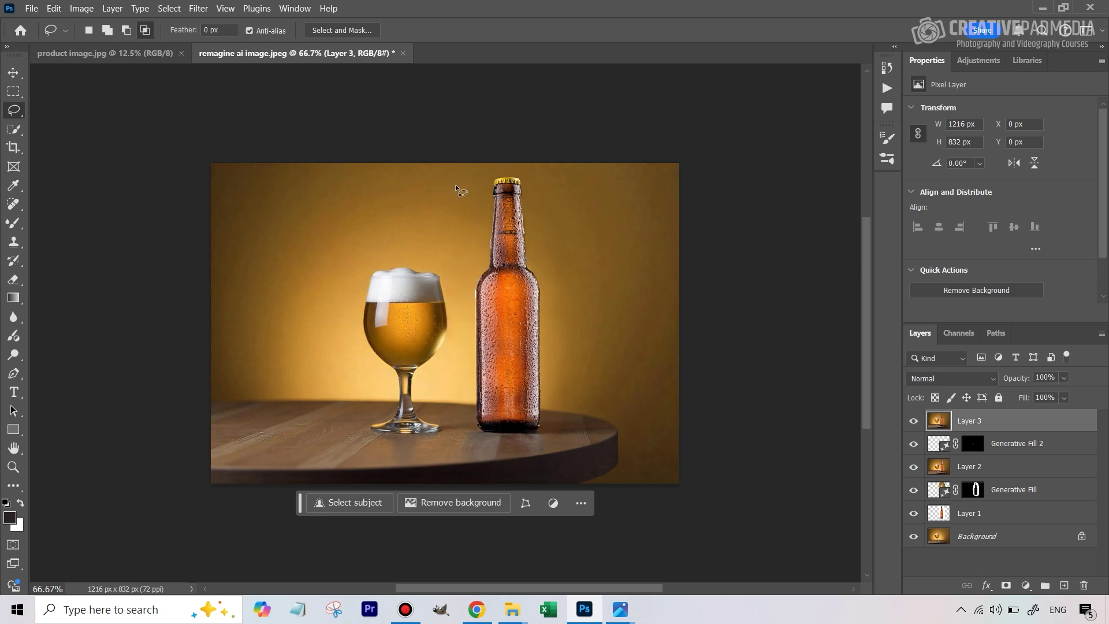
Crop both sides and extend the canvas above the bottle to about 859 × 985 px, filling the added area with Generative Expand
click(14, 147)
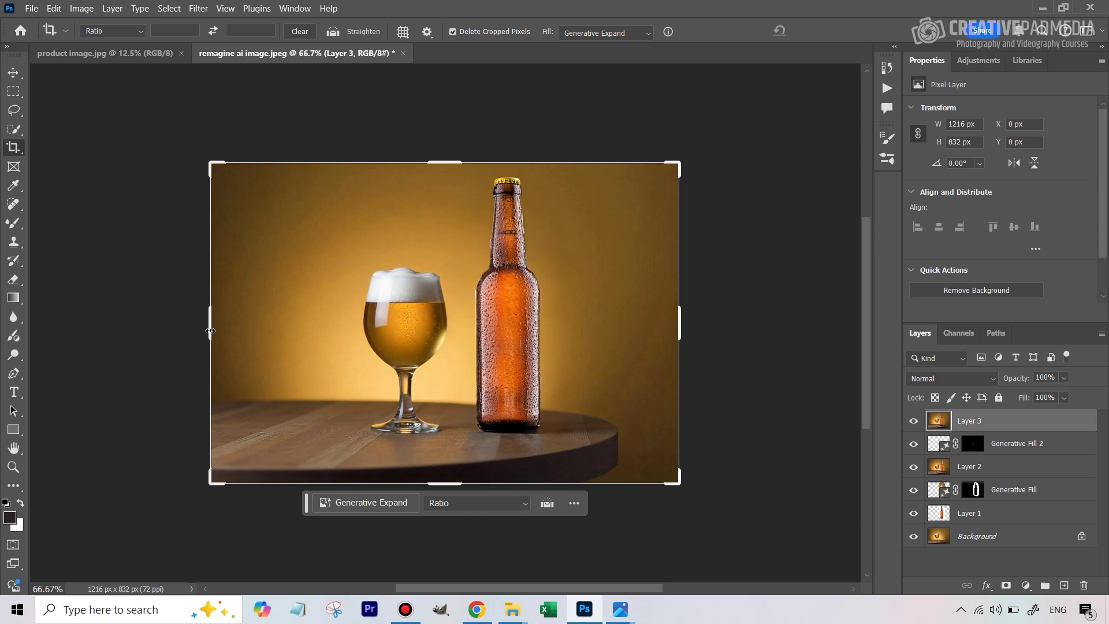
drag(210, 329, 250, 341)
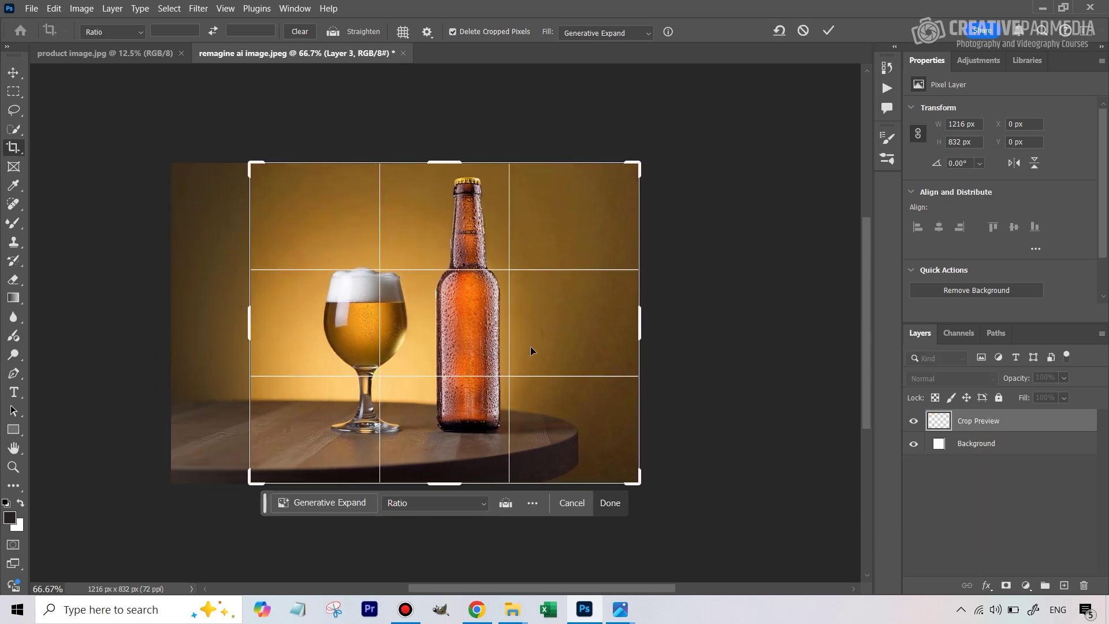
drag(641, 326, 610, 335)
drag(445, 161, 444, 133)
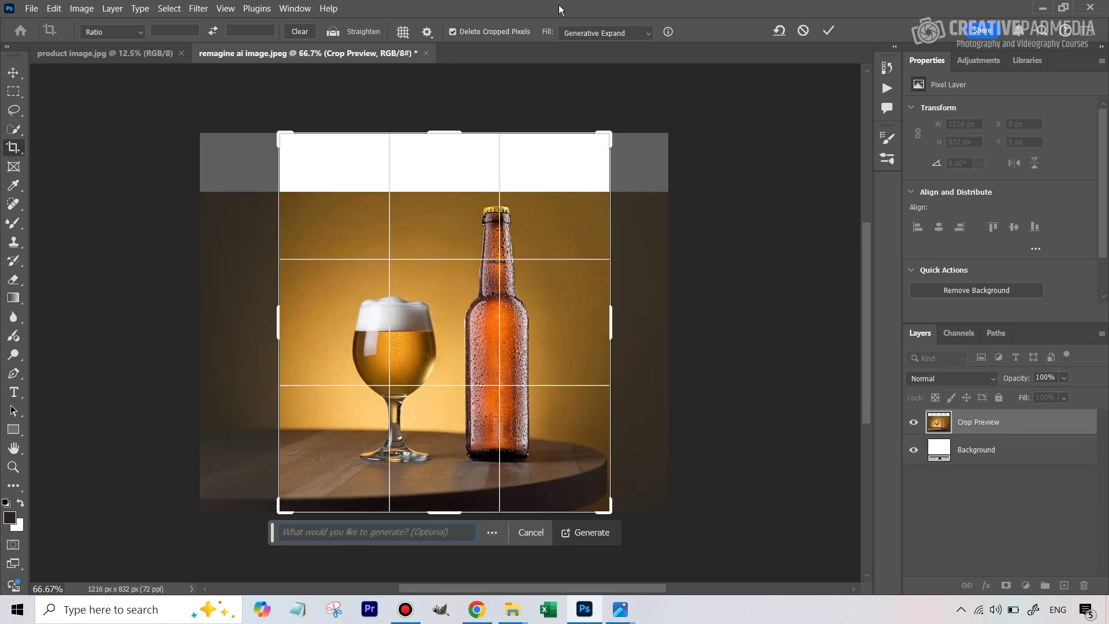
click(604, 36)
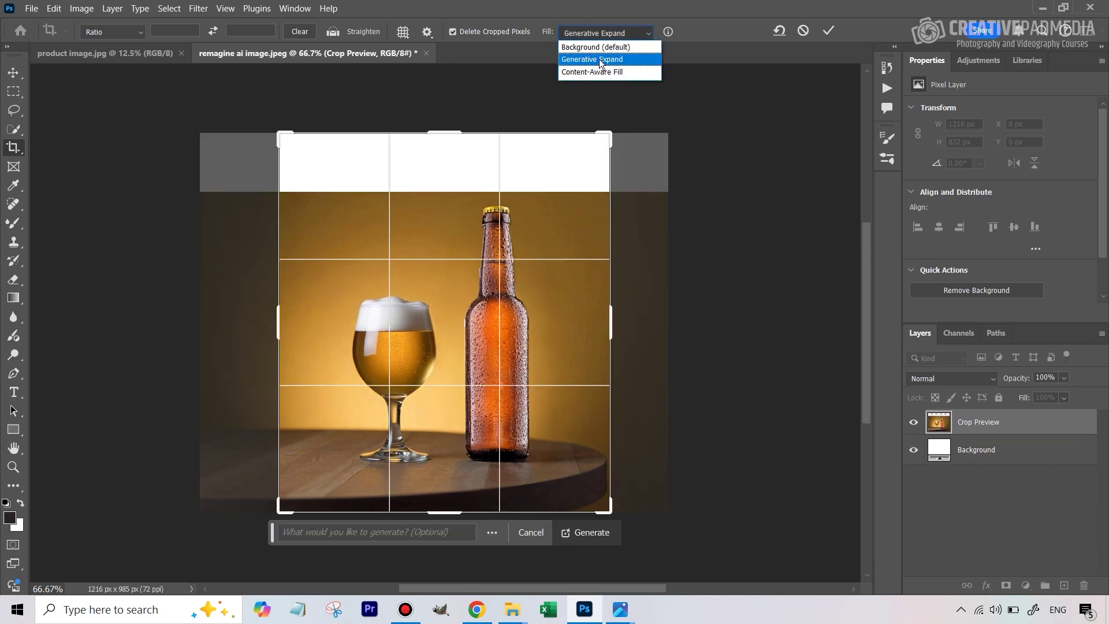
click(595, 60)
click(829, 32)
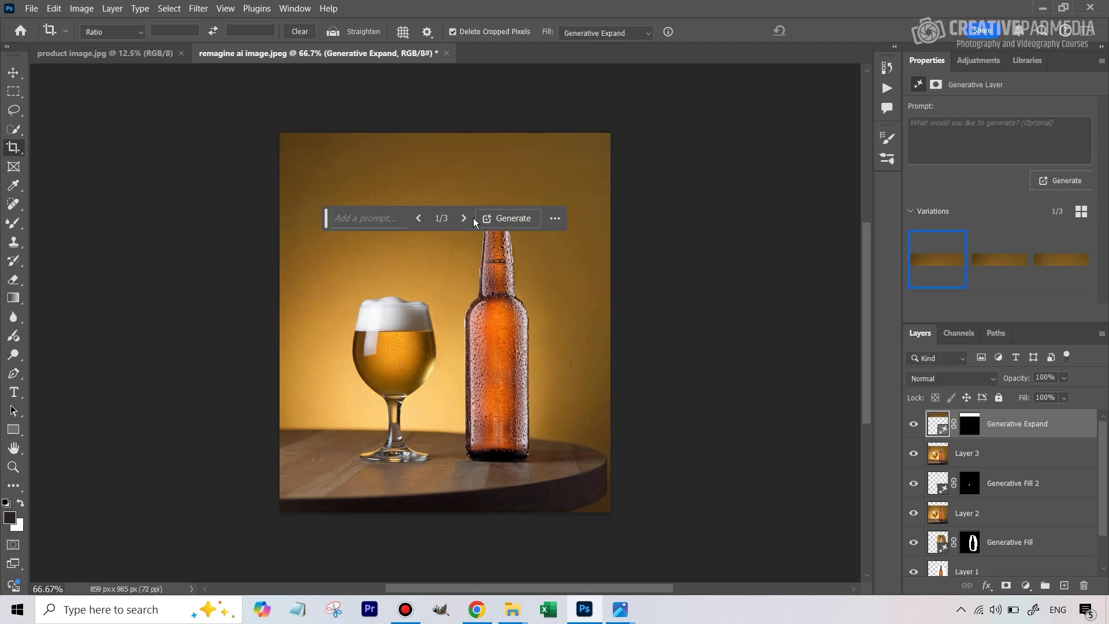
drag(325, 218, 660, 399)
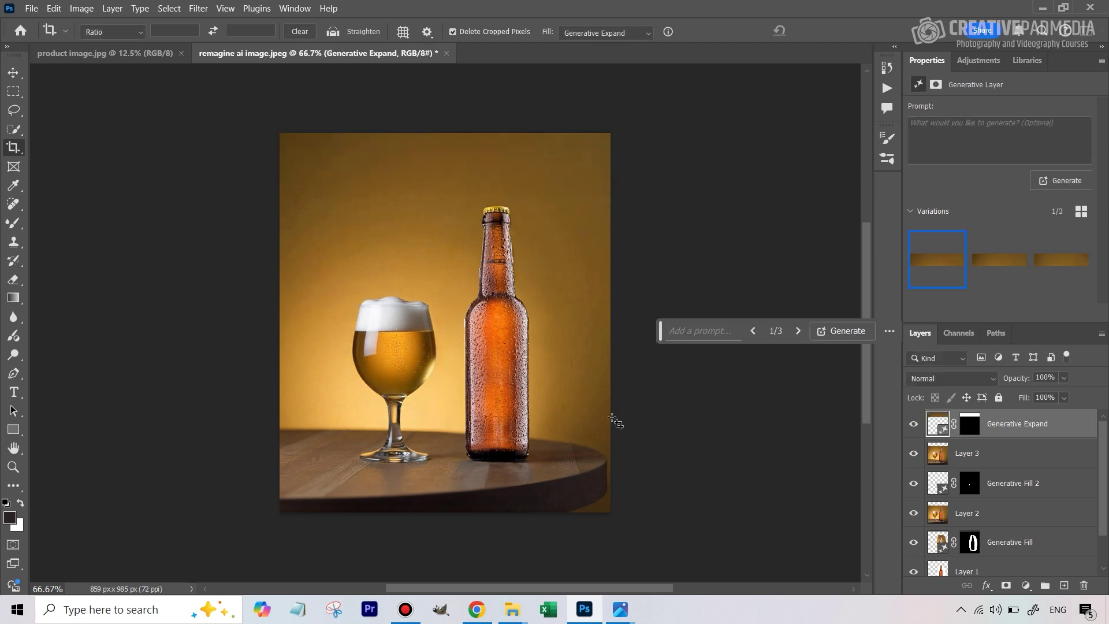
View the google ref image from the ai tutorial folder for styling ideas, and switch back to Photoshop
key(alt+Tab)
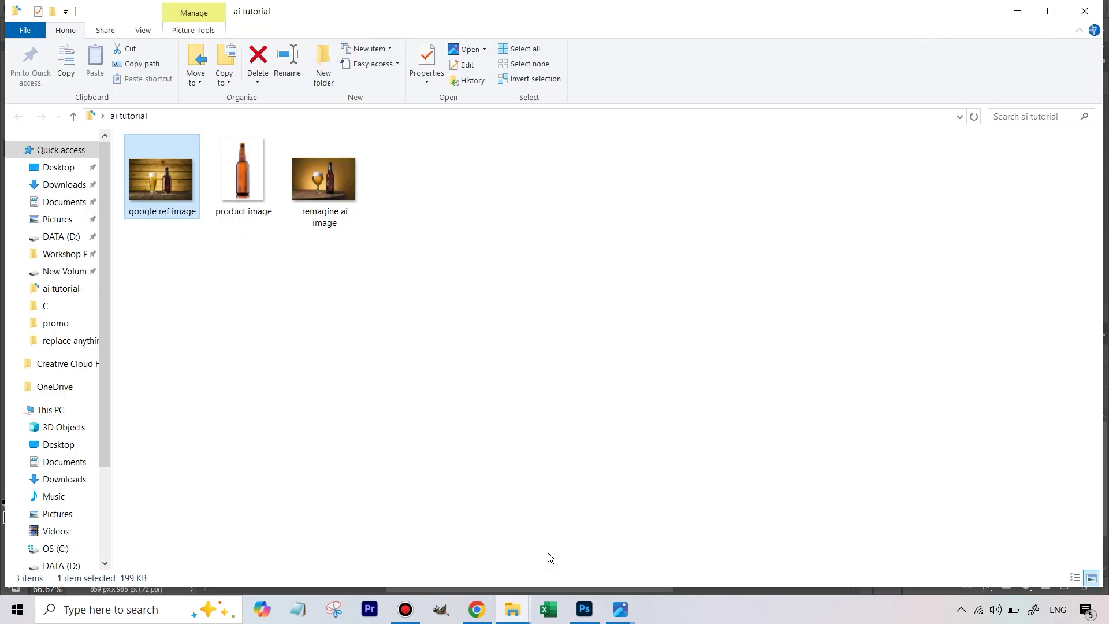
double_click(160, 199)
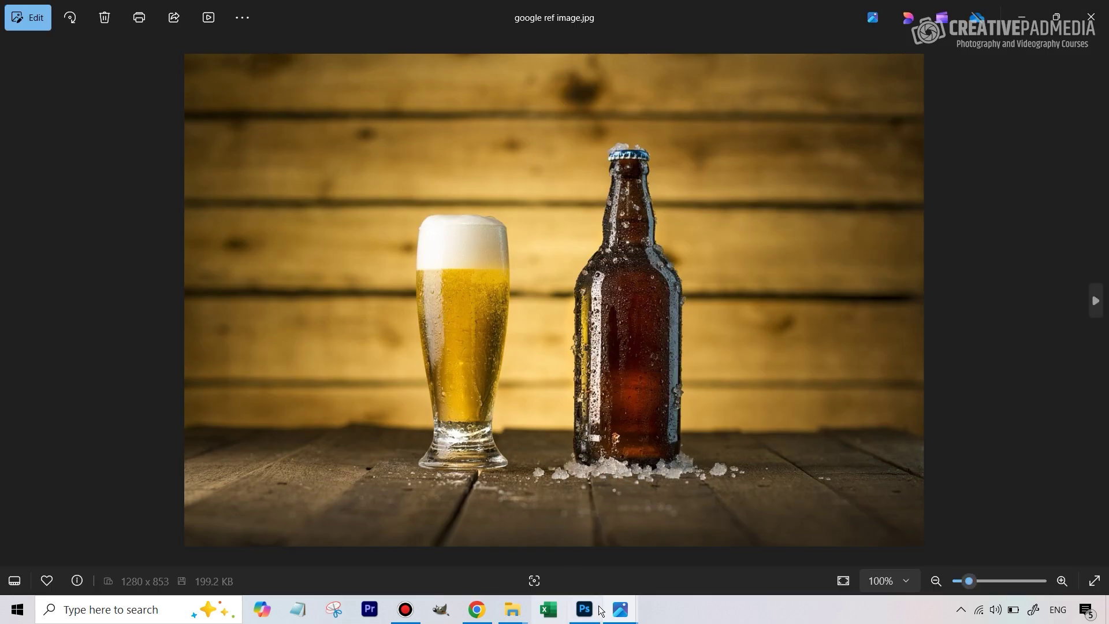
key(alt+Tab)
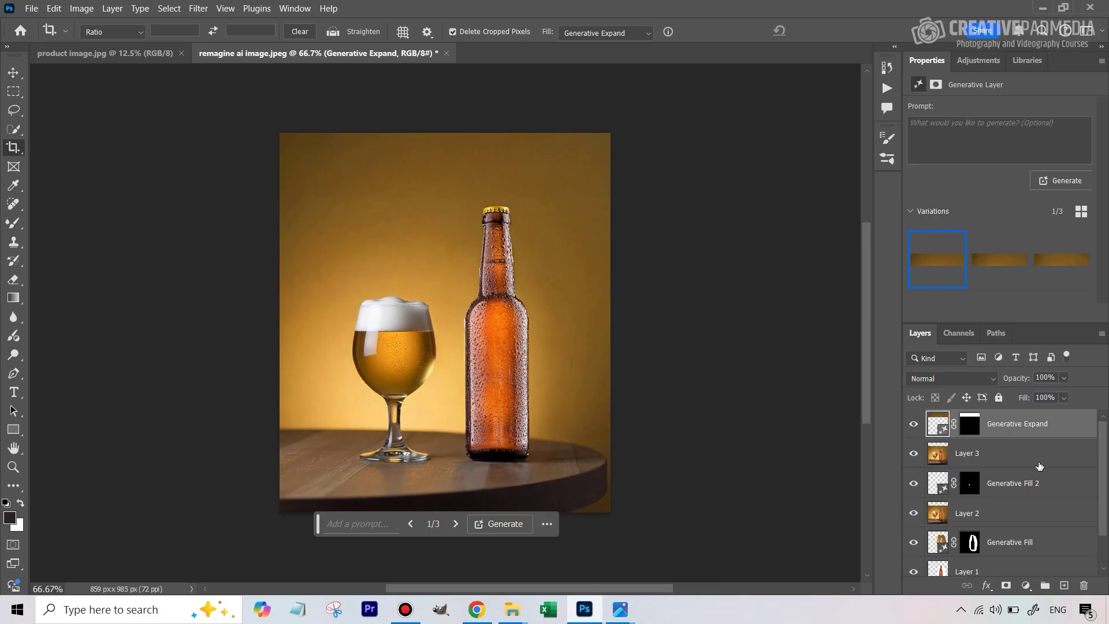
On Layer 3, lasso a strip of about 563 × 89 px on the table below the glass and bottle and generate "crushed ice"
click(1029, 460)
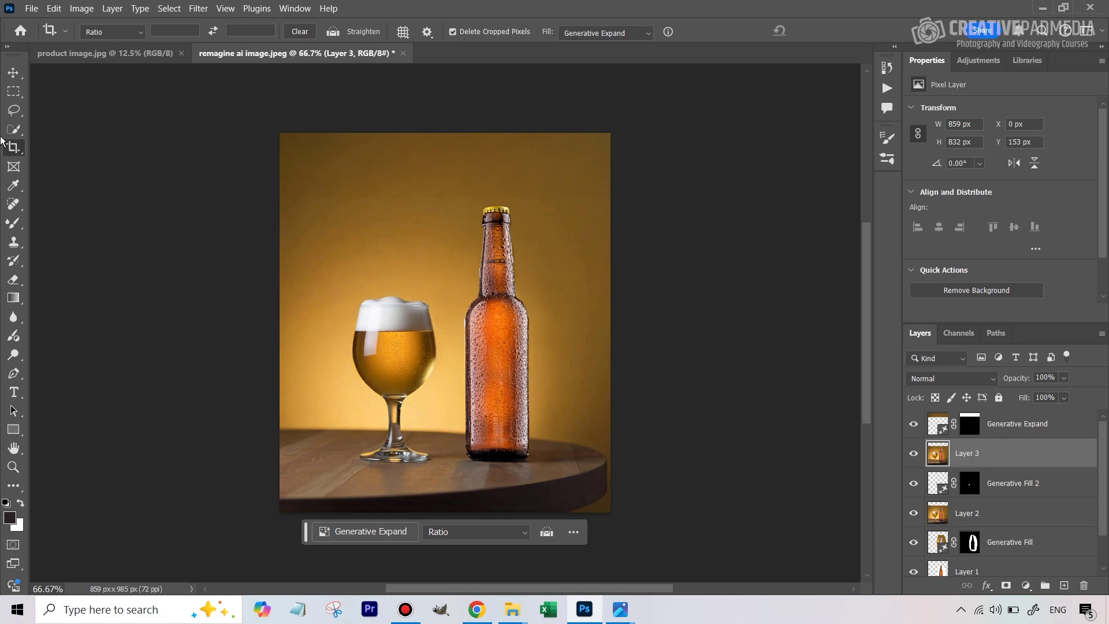
click(14, 110)
mouse_move(542, 463)
mouse_down()
mouse_move(344, 470)
mouse_move(360, 488)
mouse_move(423, 491)
mouse_move(556, 463)
mouse_up()
click(351, 514)
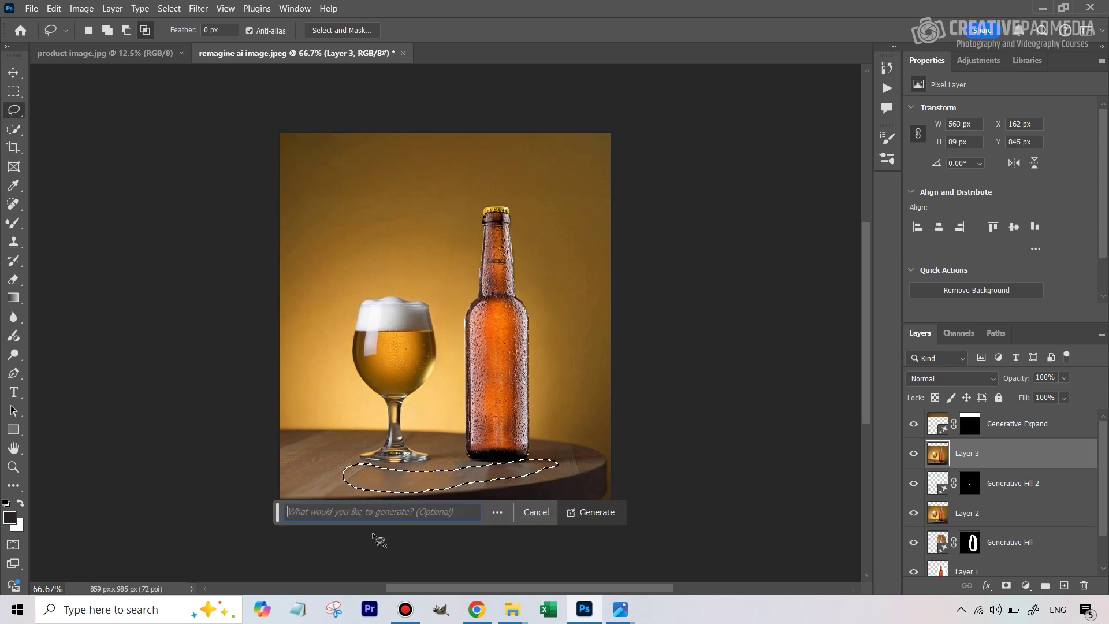
text(crushed ice)
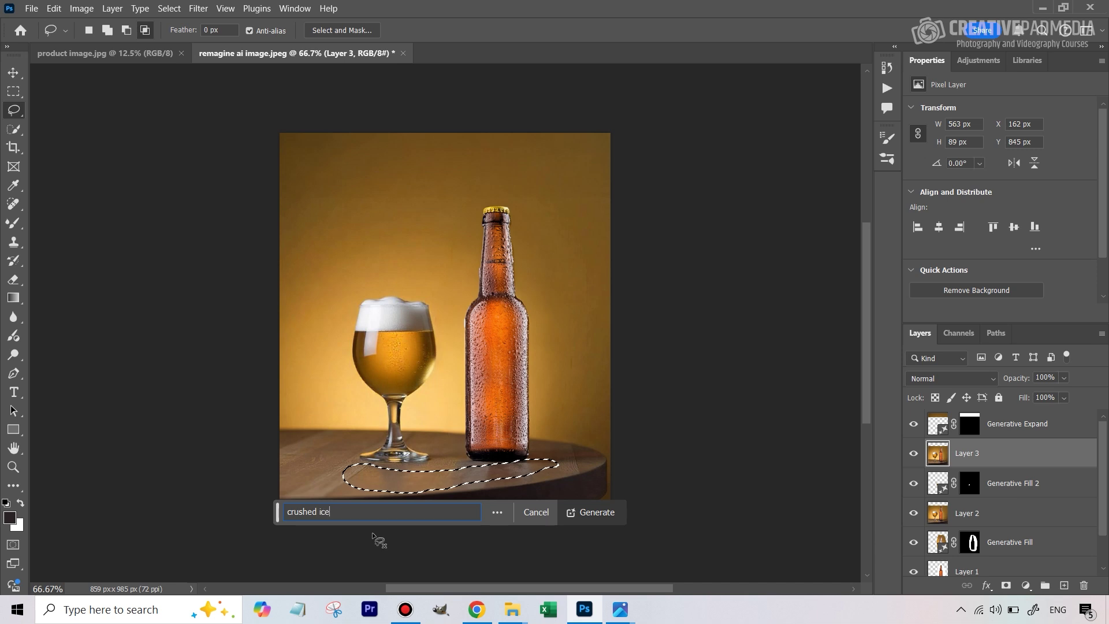
key(Return)
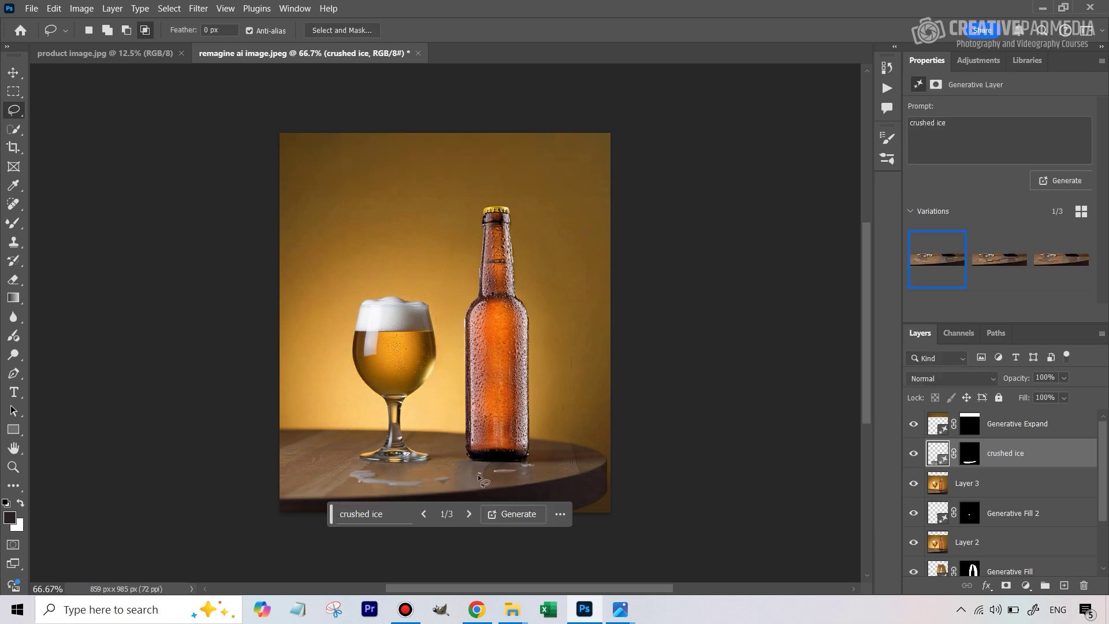
Compare the second and third crushed ice variations, and return to the first one
click(990, 266)
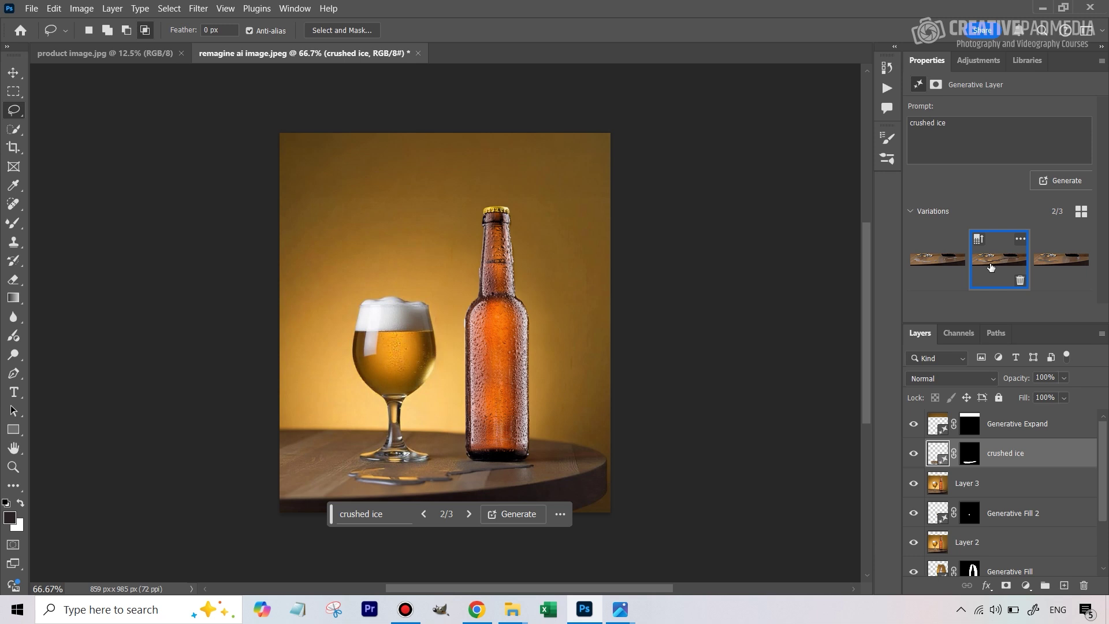
click(1047, 272)
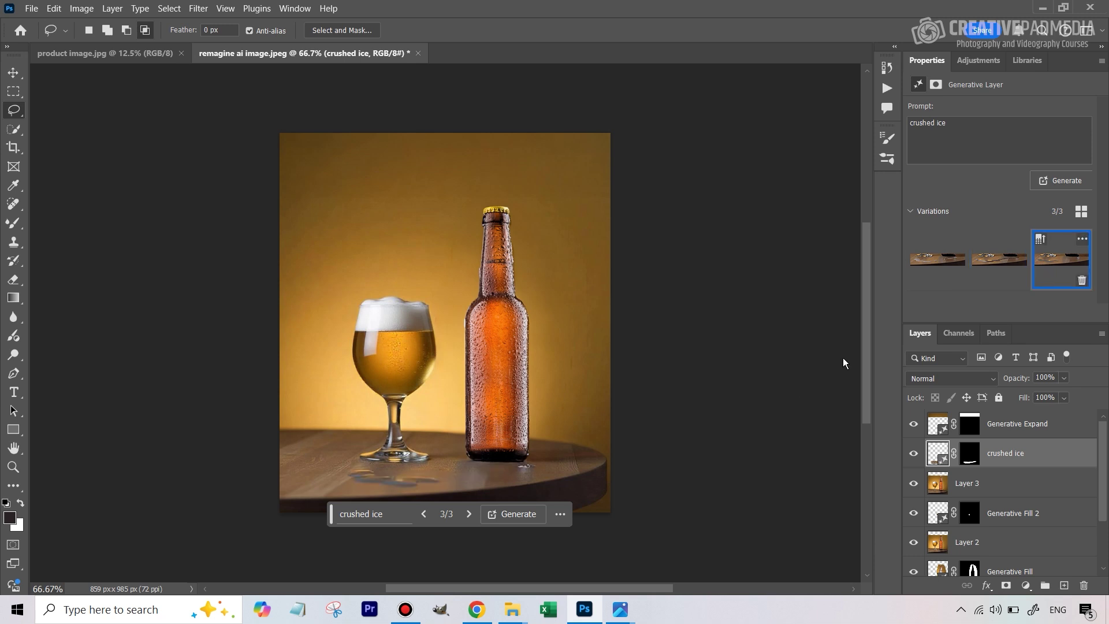
click(936, 255)
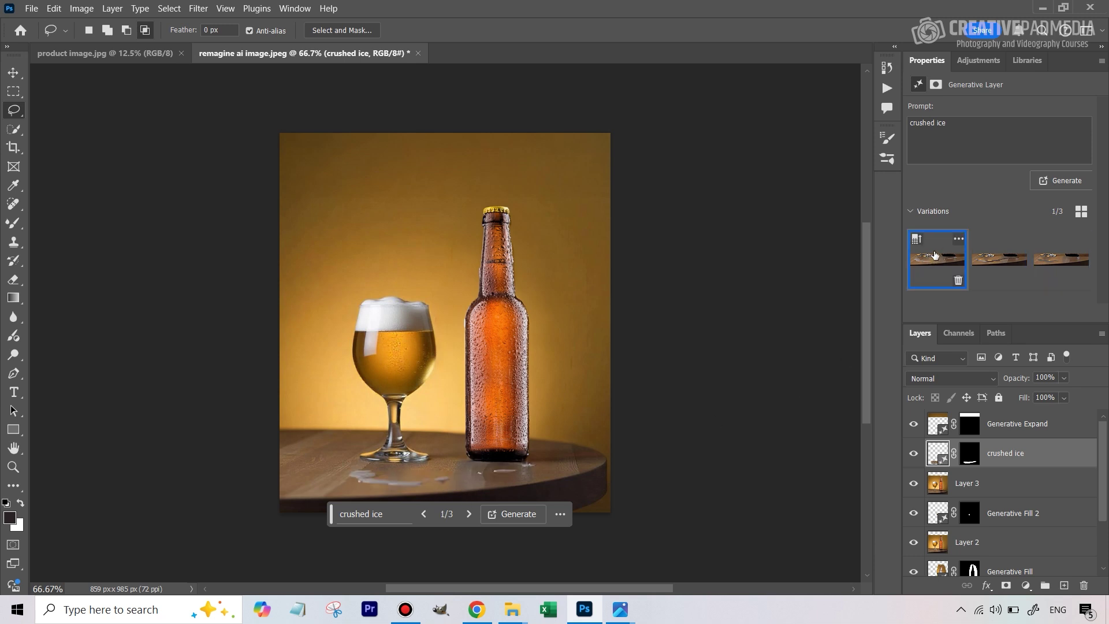